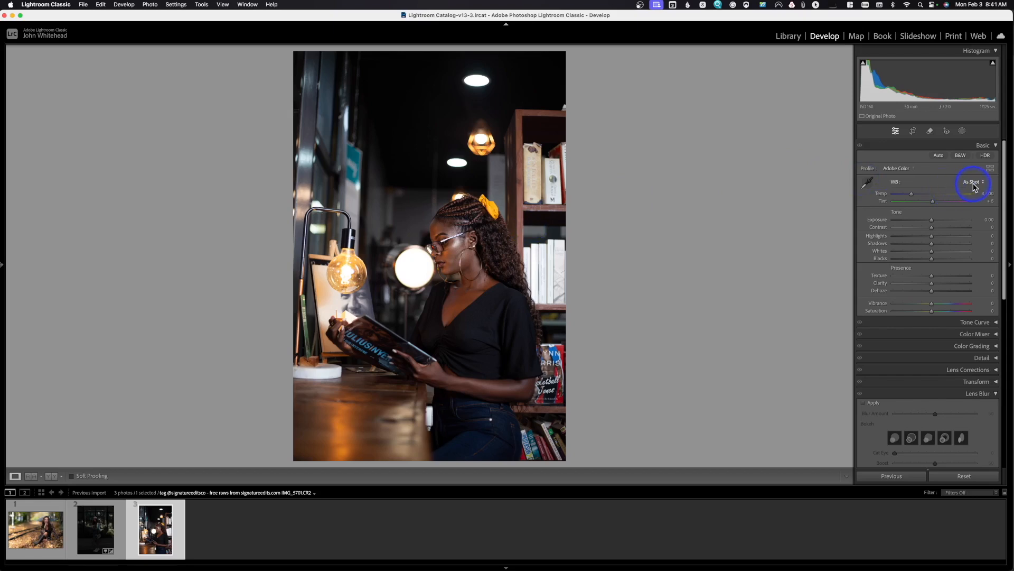
# Try the Auto white balance preset, return to As Shot, and try the Cloudy preset.
pyautogui.click(972, 181)
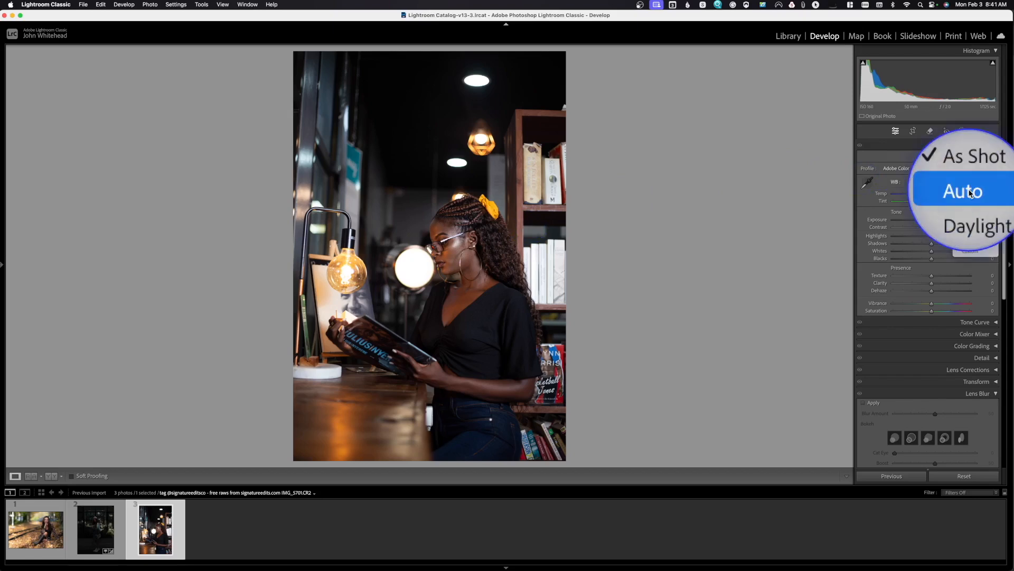
pyautogui.click(970, 194)
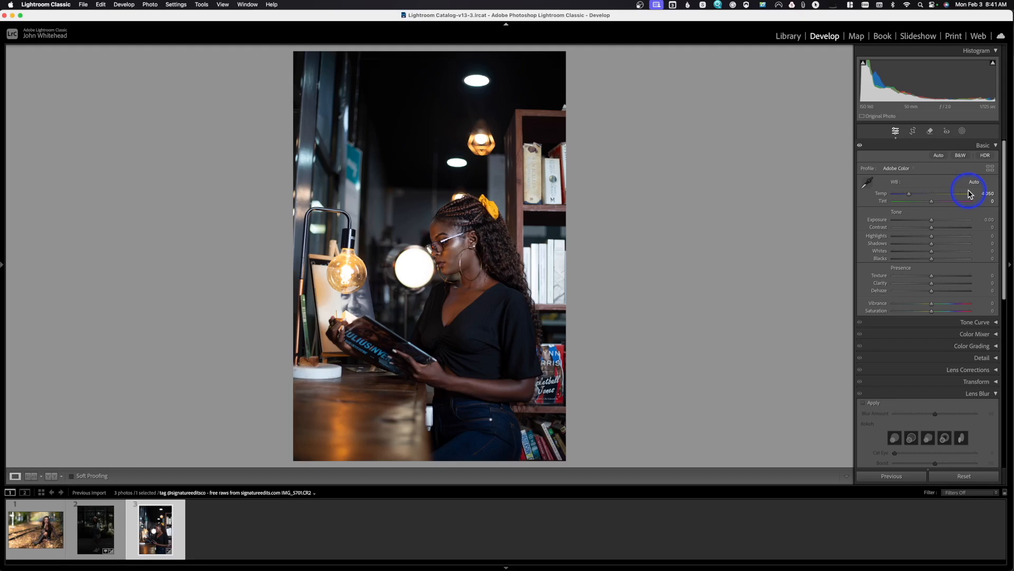
pyautogui.click(975, 182)
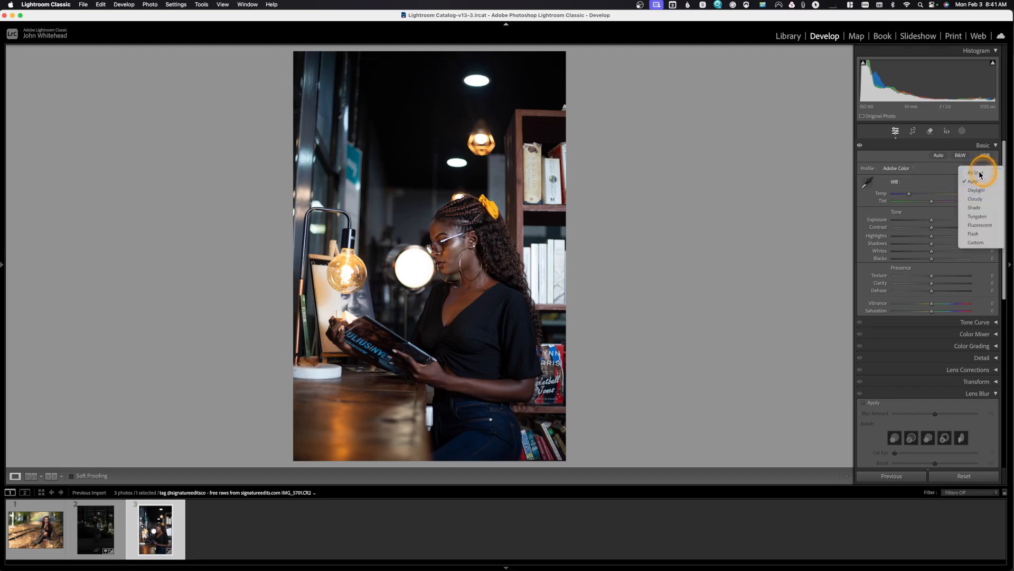
pyautogui.click(980, 174)
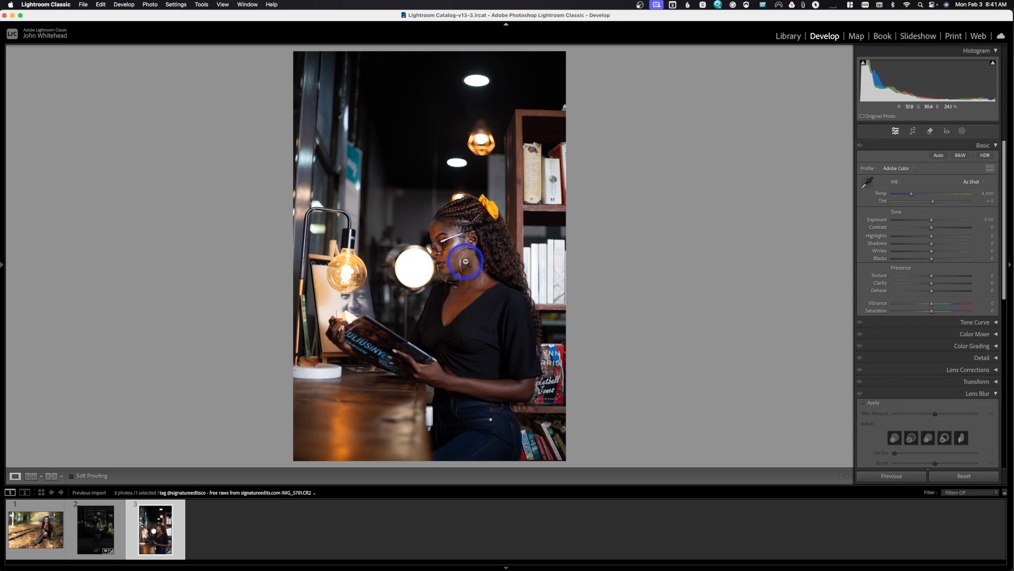
pyautogui.click(977, 182)
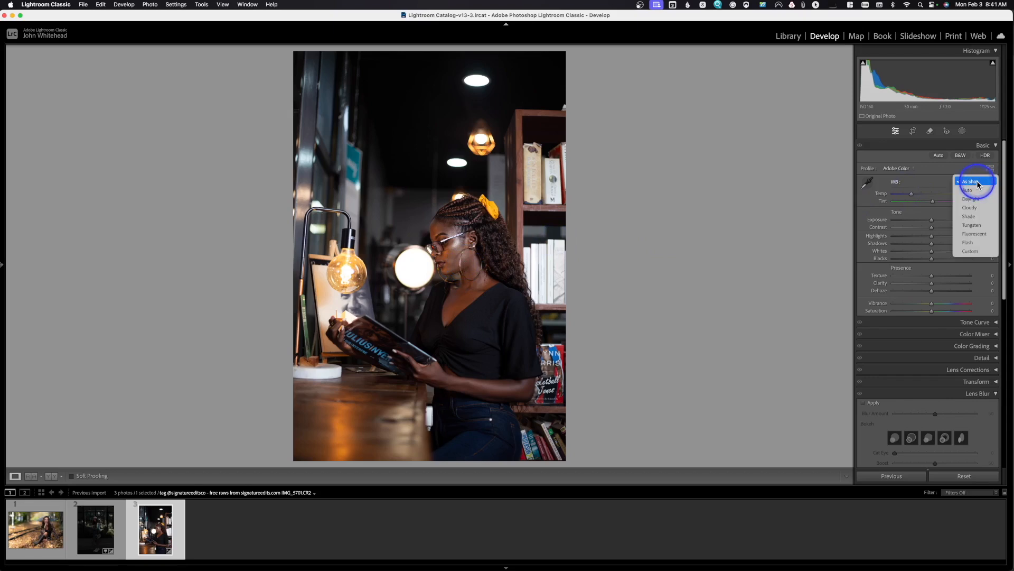
pyautogui.click(975, 208)
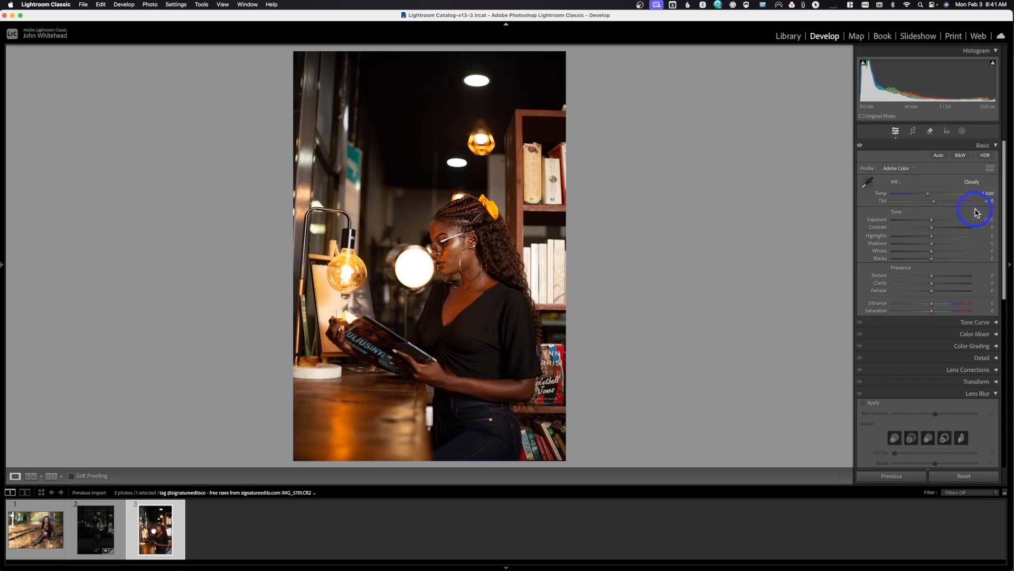
# Set the white balance to Auto and fine-tune the temperature to 4,148.
pyautogui.click(975, 182)
pyautogui.click(972, 165)
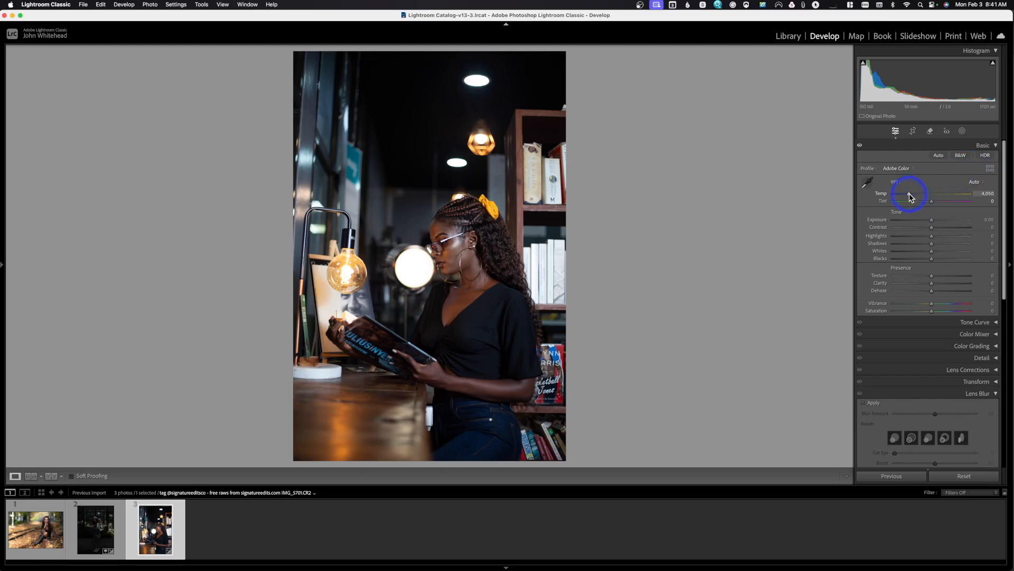
pyautogui.moveTo(910, 197); pyautogui.dragTo(910, 197)
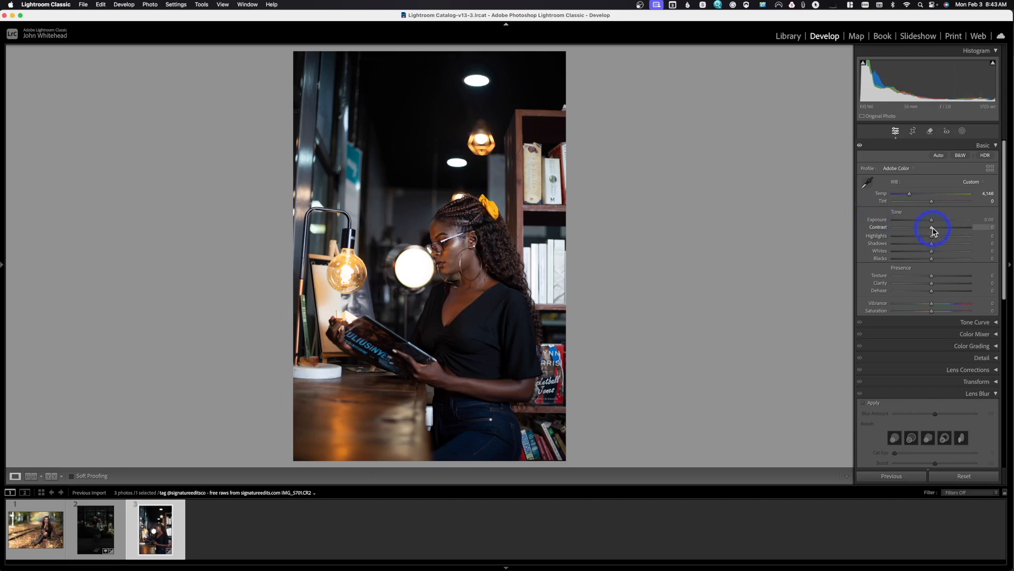
# Try a contrast of +27, and settle on a softer contrast of −17.
pyautogui.moveTo(932, 227); pyautogui.dragTo(942, 227)
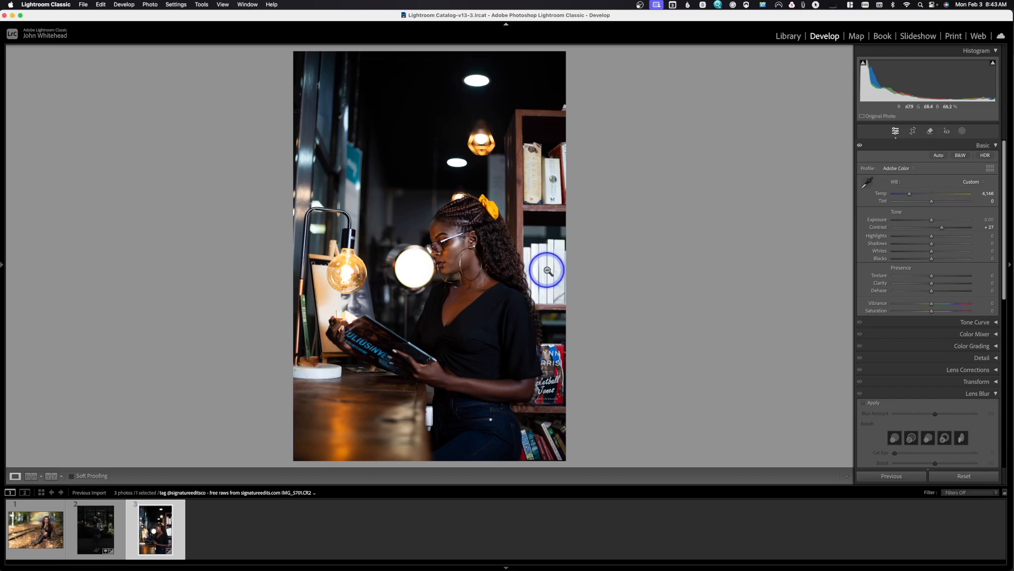
pyautogui.click(925, 231)
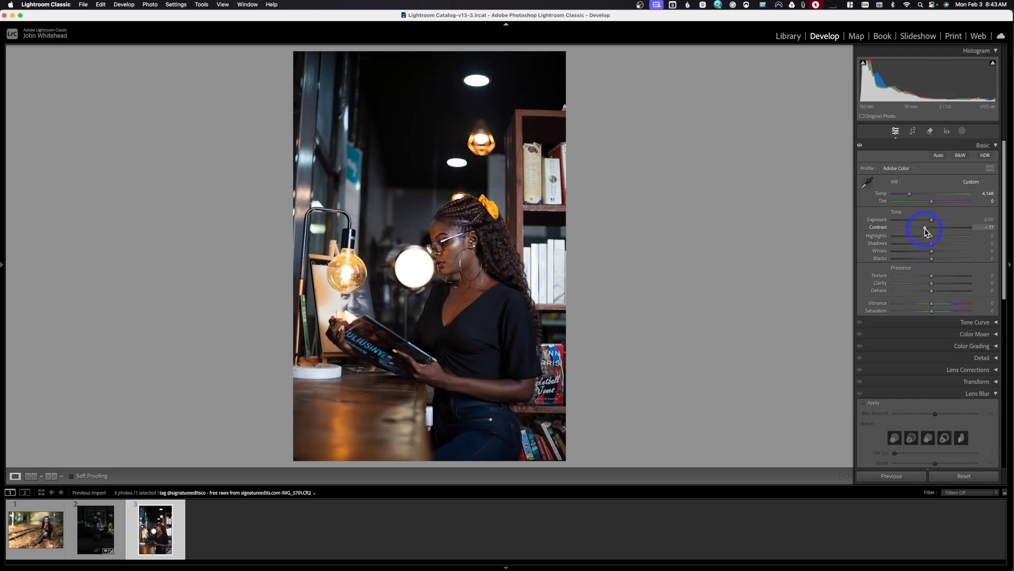
pyautogui.press('alt+super+m')
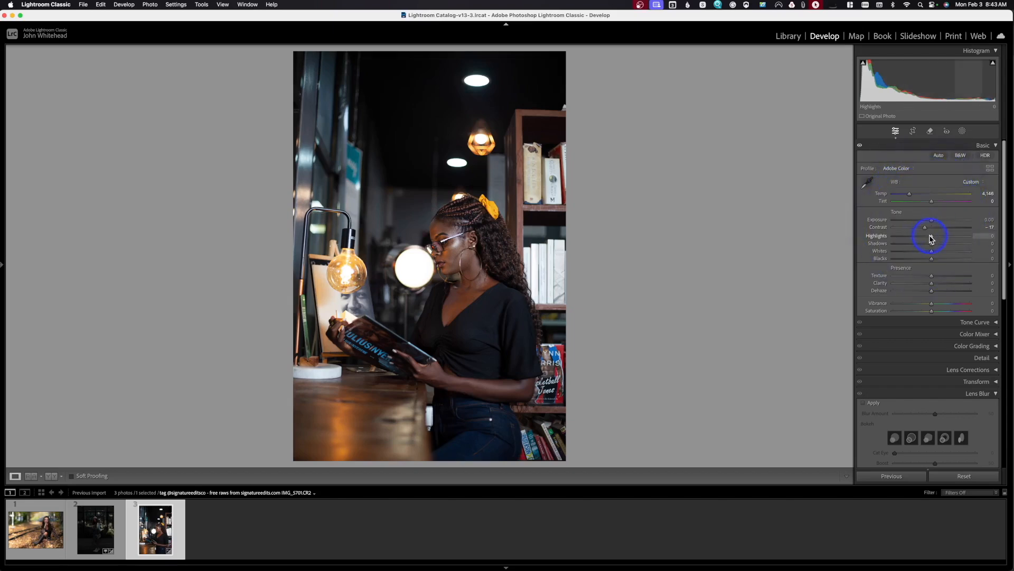
# Try raising highlights to +77 and blacks to +48 with strongly lowered whites, and undo these tone changes.
pyautogui.moveTo(931, 236); pyautogui.dragTo(951, 261)
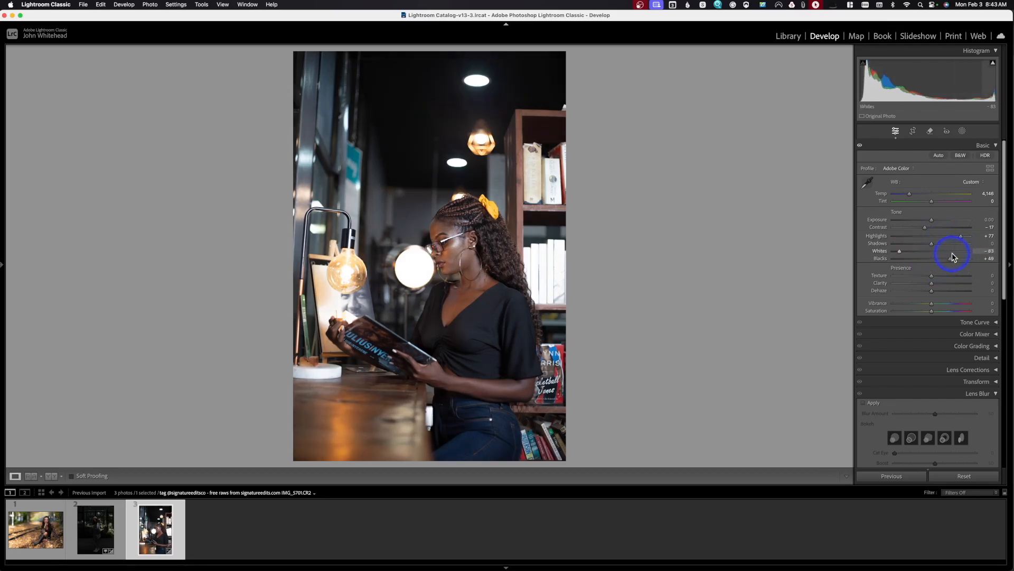
pyautogui.press('super+z')
pyautogui.press('super+z')
pyautogui.press('super+z')
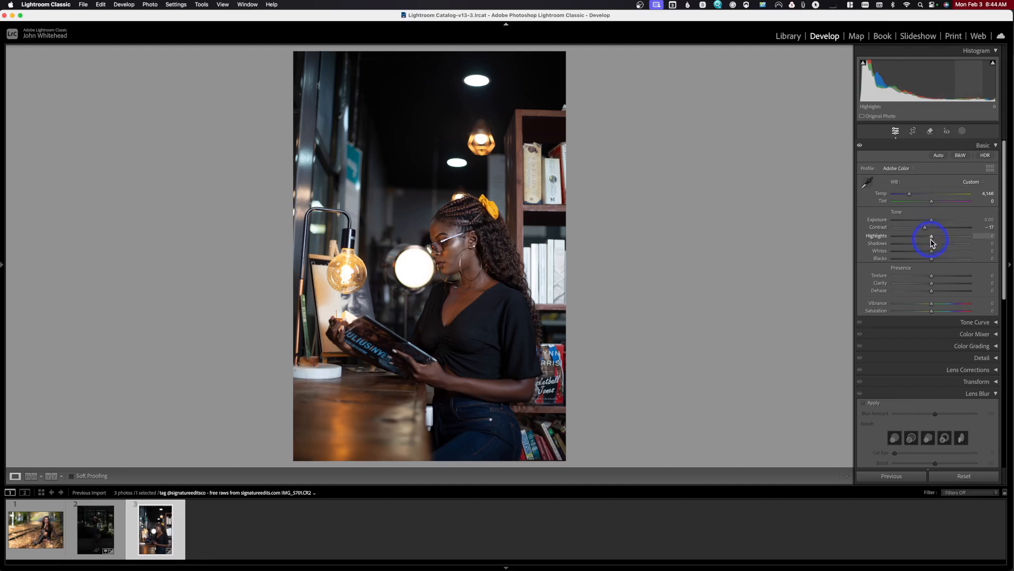
# Set the shadows to +18, try the highlights at +100, and undo only the highlights change.
pyautogui.click(939, 246)
pyautogui.moveTo(932, 239); pyautogui.dragTo(975, 236)
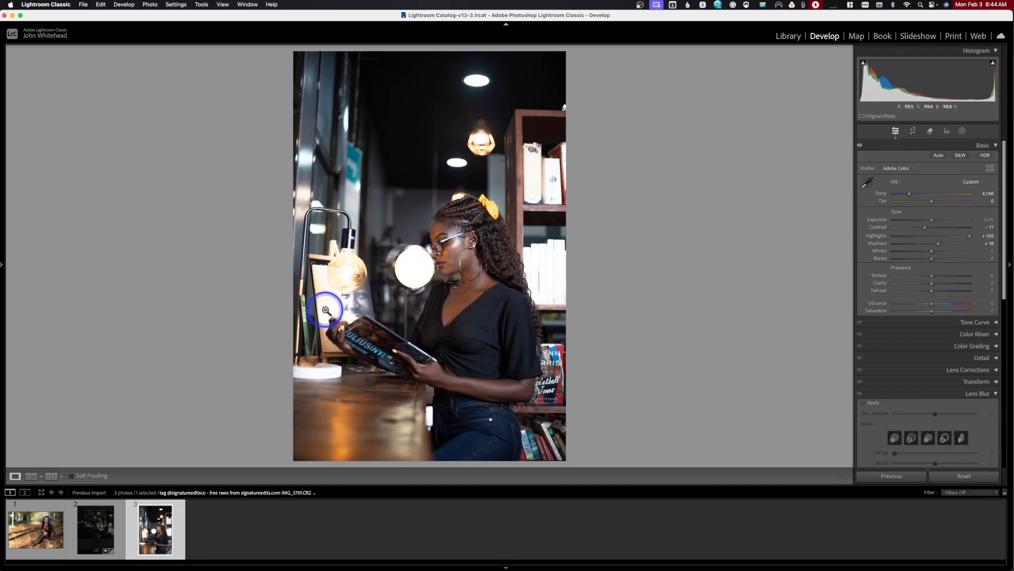
pyautogui.press('super+z')
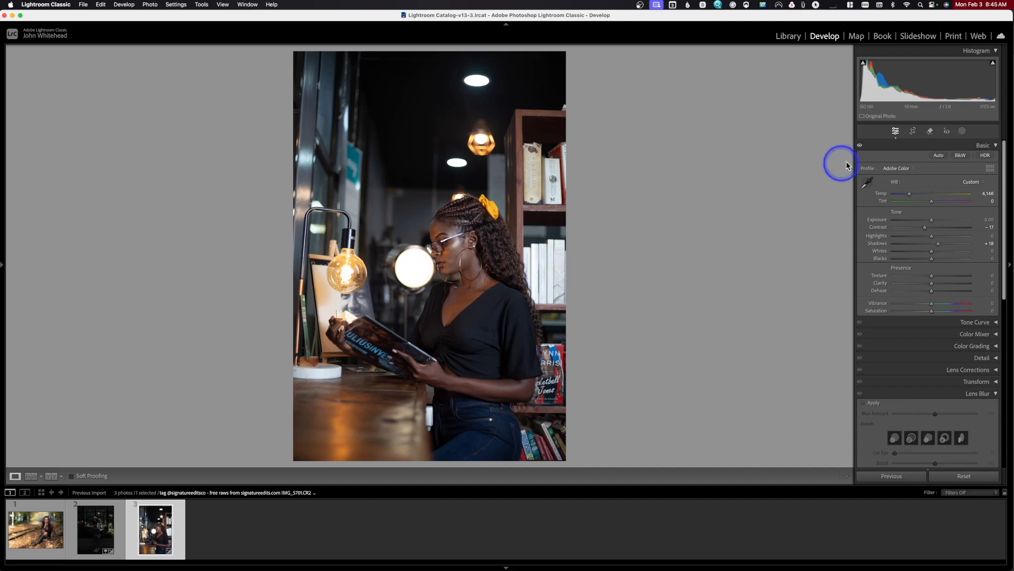
# Start a brush mask and paint over the books on the upper and middle shelves behind the woman.
pyautogui.click(962, 131)
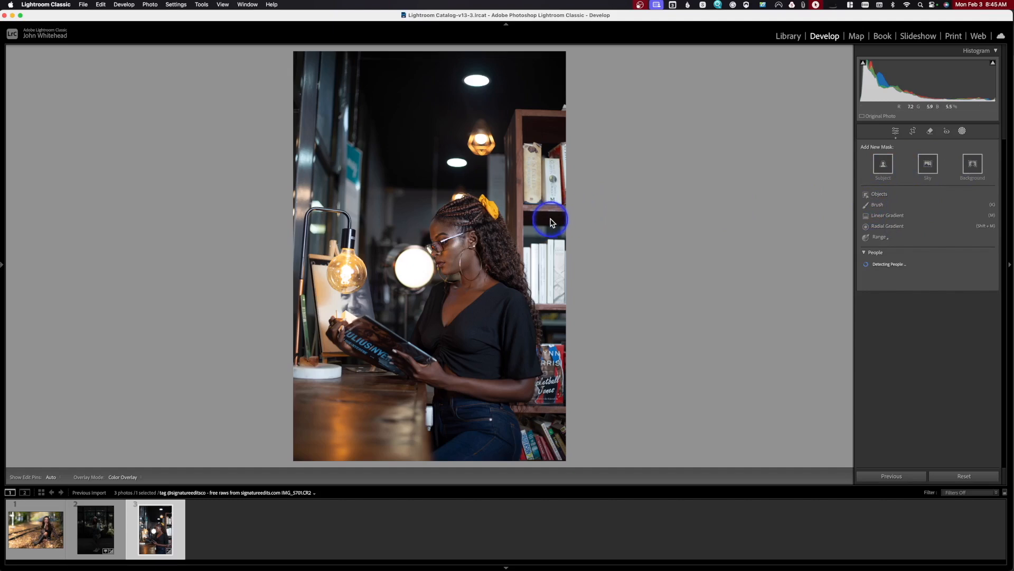
pyautogui.press('k')
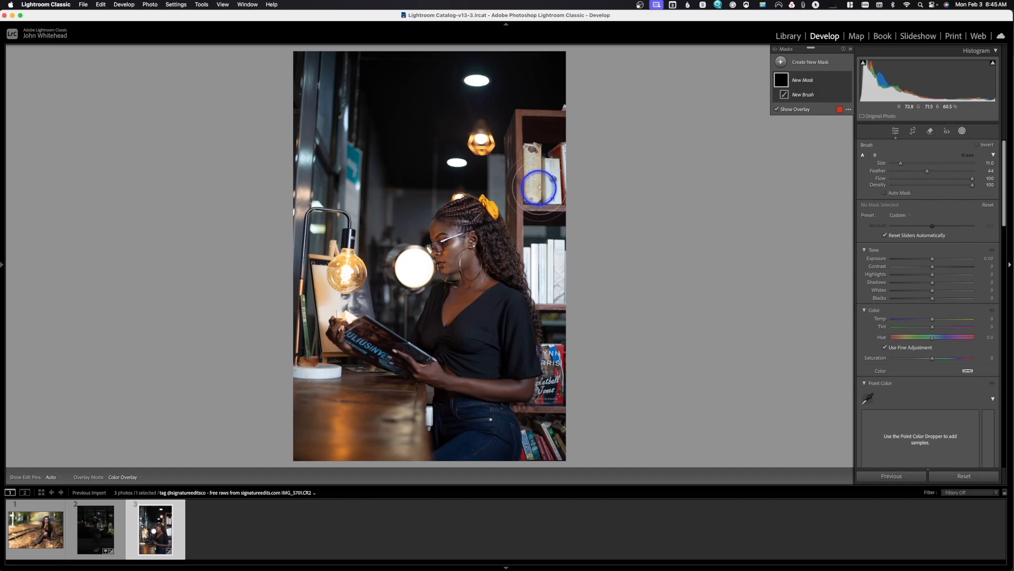
pyautogui.moveTo(546, 165)
pyautogui.mouseDown()
pyautogui.moveTo(542, 194)
pyautogui.moveTo(544, 161)
pyautogui.mouseUp()
pyautogui.moveTo(546, 272)
pyautogui.mouseDown()
pyautogui.moveTo(530, 265)
pyautogui.moveTo(549, 248)
pyautogui.moveTo(544, 286)
pyautogui.moveTo(555, 294)
pyautogui.mouseUp()
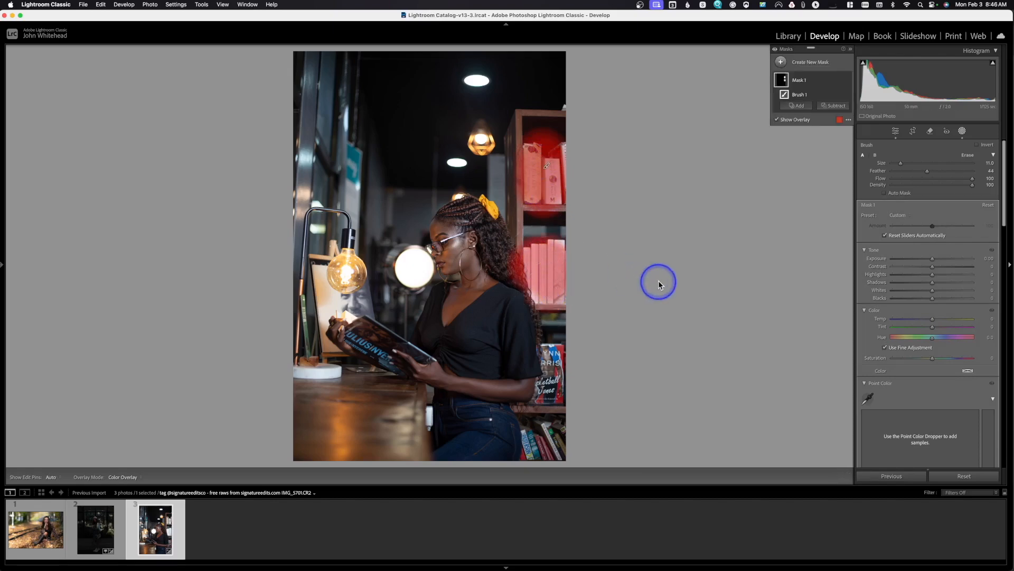
# Reduce the brush size to 5.0 and undo the brush strokes painted over the bookshelf.
pyautogui.press('[')
pyautogui.press('[')
pyautogui.press('[')
pyautogui.press('[')
pyautogui.press('[')
pyautogui.press('[')
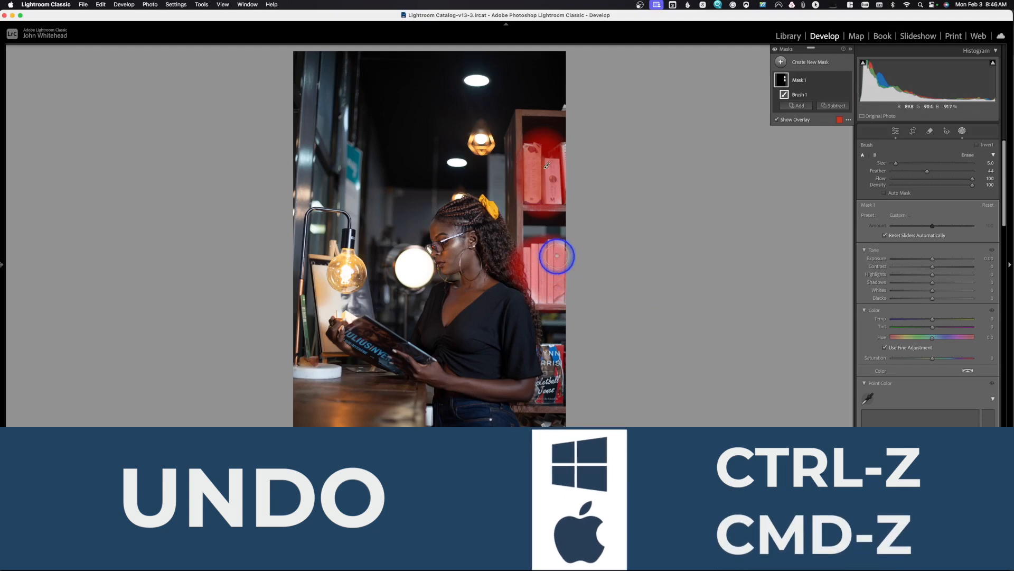
pyautogui.press('super+z')
pyautogui.press('super+z')
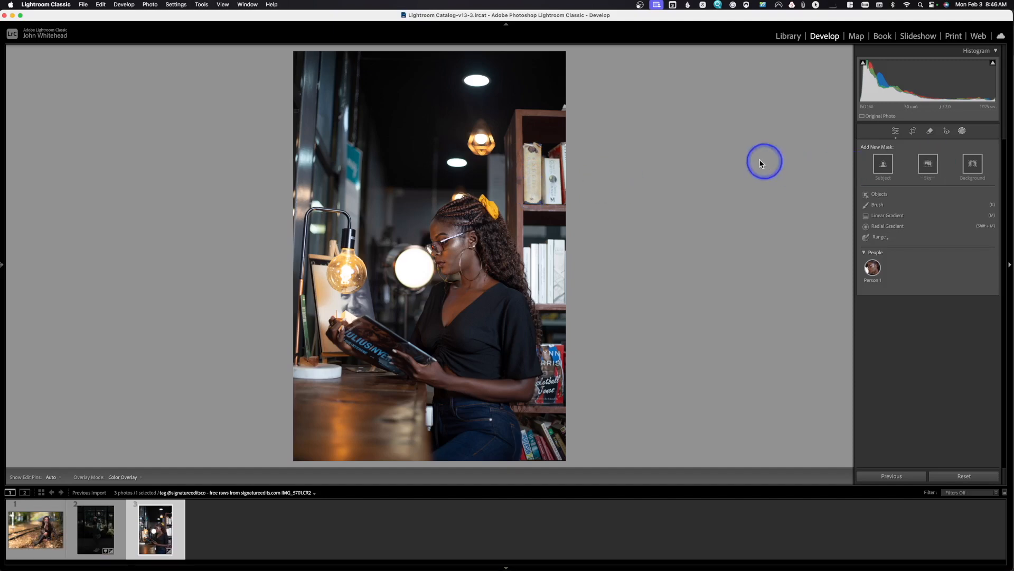
# Create a new brush mask and paint over the whole bookshelf, enlarging the brush to size 13.0 after the first book.
pyautogui.press('k')
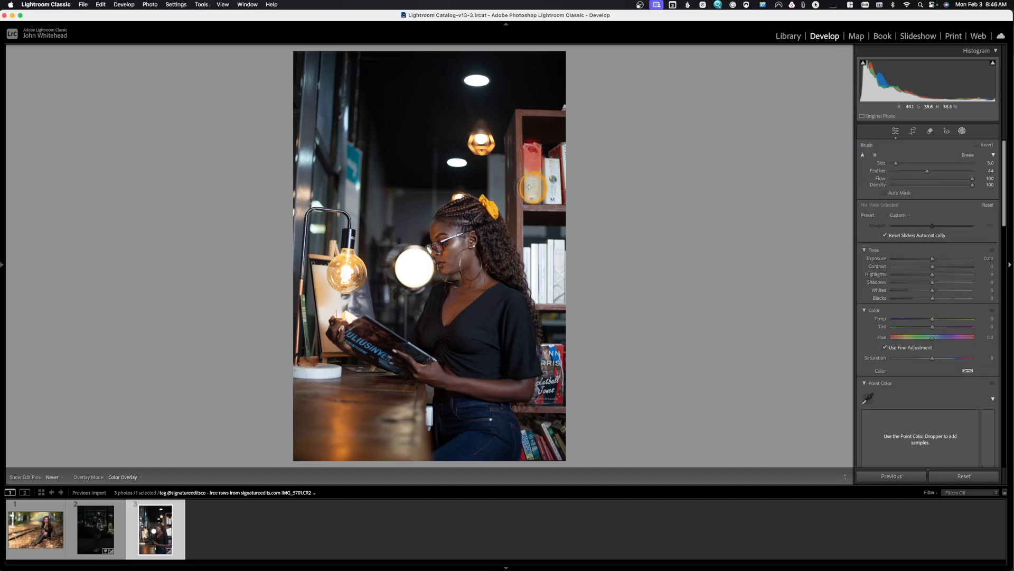
pyautogui.moveTo(529, 186)
pyautogui.mouseDown()
pyautogui.moveTo(564, 184)
pyautogui.moveTo(561, 154)
pyautogui.moveTo(543, 178)
pyautogui.moveTo(539, 169)
pyautogui.moveTo(534, 198)
pyautogui.mouseUp()
pyautogui.scroll(5, 543, 150)
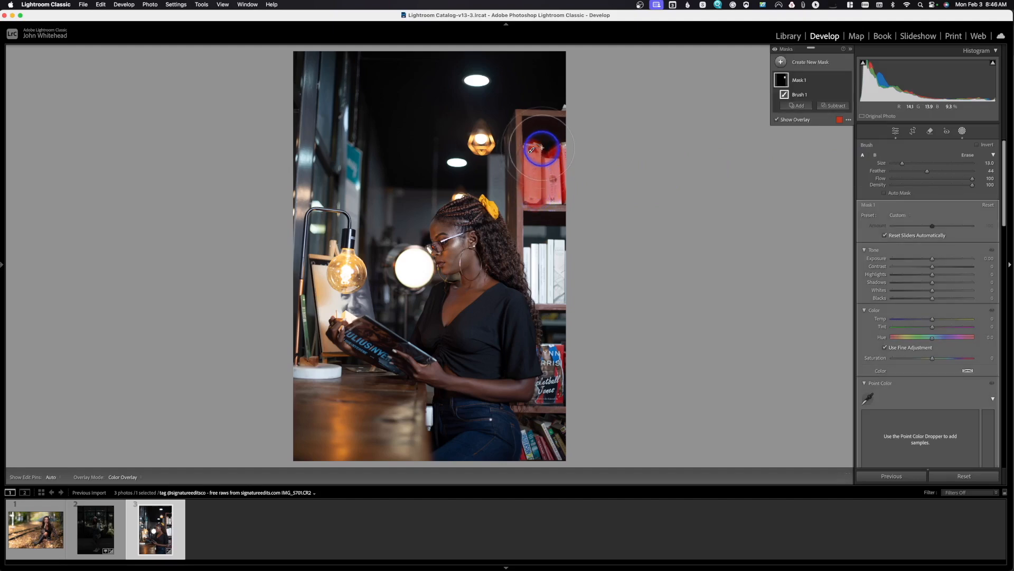
pyautogui.moveTo(542, 148)
pyautogui.mouseDown()
pyautogui.moveTo(542, 246)
pyautogui.moveTo(562, 373)
pyautogui.moveTo(546, 451)
pyautogui.mouseUp()
pyautogui.moveTo(552, 134); pyautogui.dragTo(555, 106)
# Erase the mask spill above the top of the bookshelf with a size 7.0 brush.
pyautogui.press('alt')
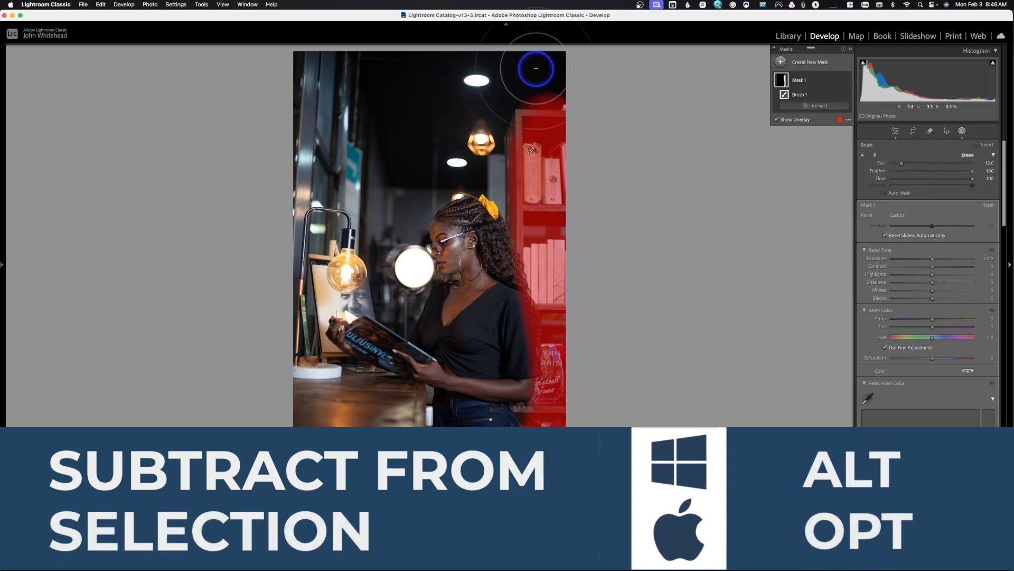
pyautogui.scroll(-5, 536, 71)
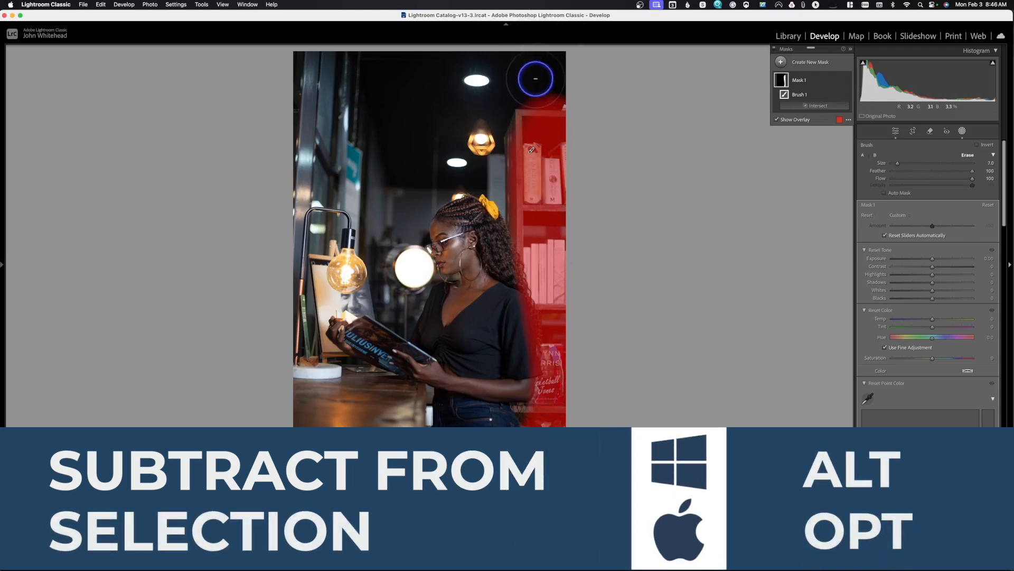
pyautogui.moveTo(525, 90); pyautogui.dragTo(565, 92)
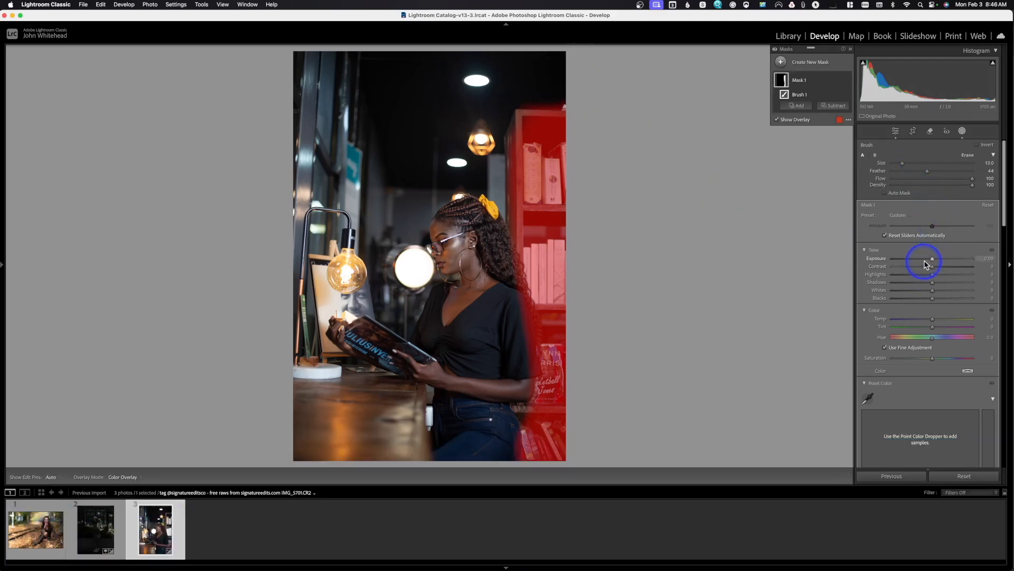
# Lower the bookshelf mask's exposure and contrast, set highlights to −1 and temperature to 17, and compare the photo with the mask off and on.
pyautogui.moveTo(924, 261); pyautogui.dragTo(930, 261)
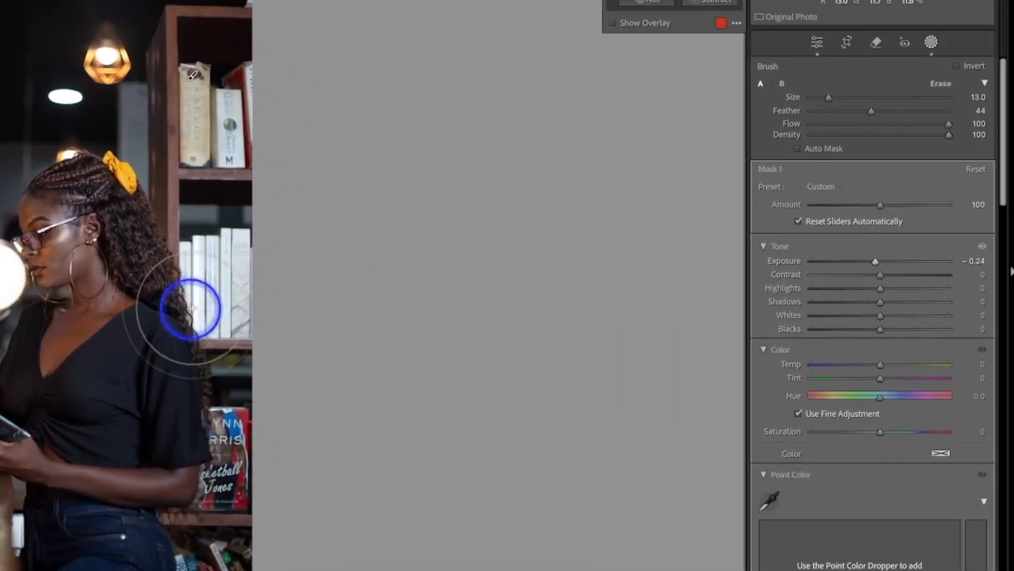
pyautogui.click(871, 275)
pyautogui.moveTo(883, 291); pyautogui.dragTo(933, 278)
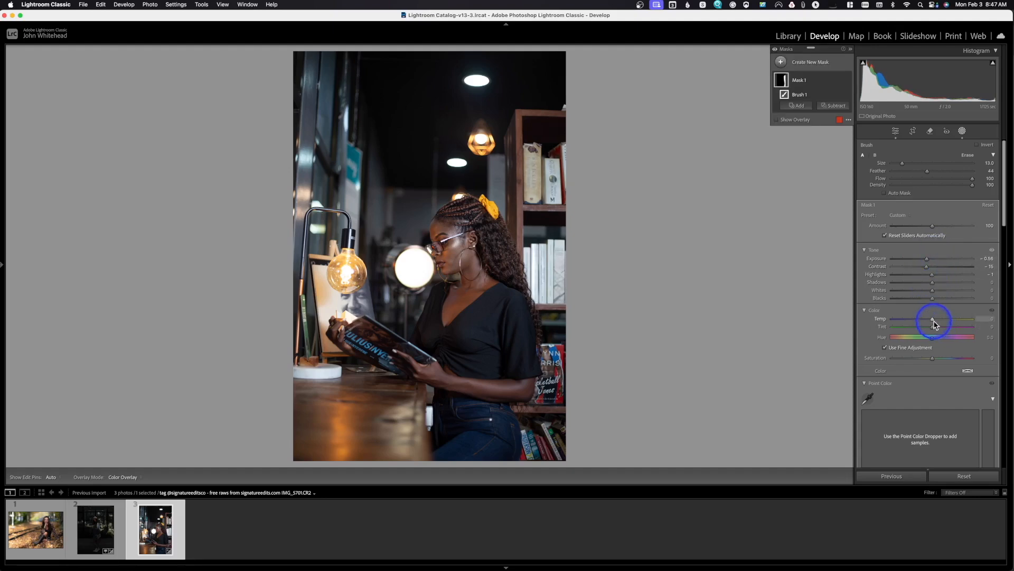
pyautogui.moveTo(932, 321); pyautogui.dragTo(939, 319)
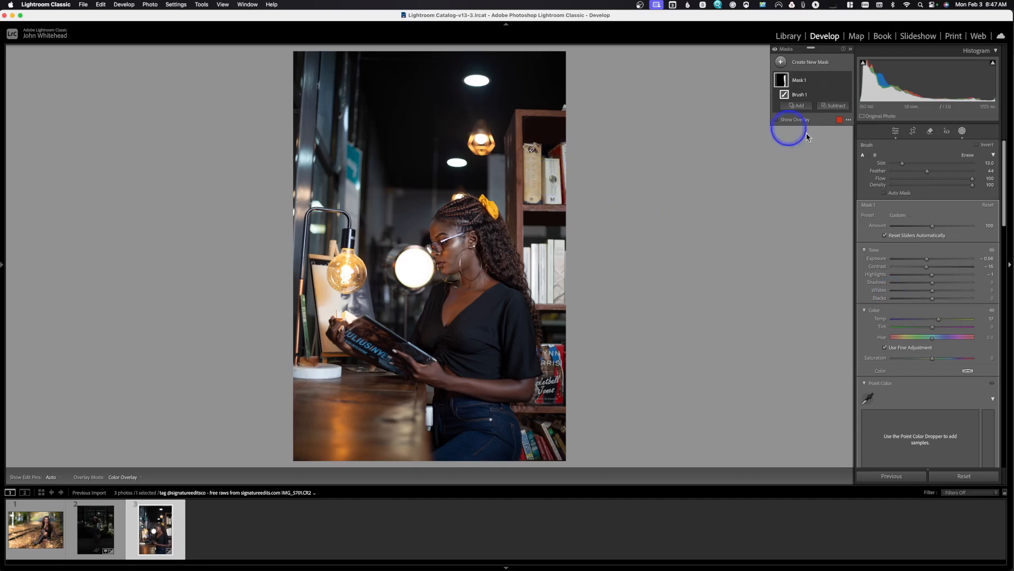
pyautogui.click(848, 81)
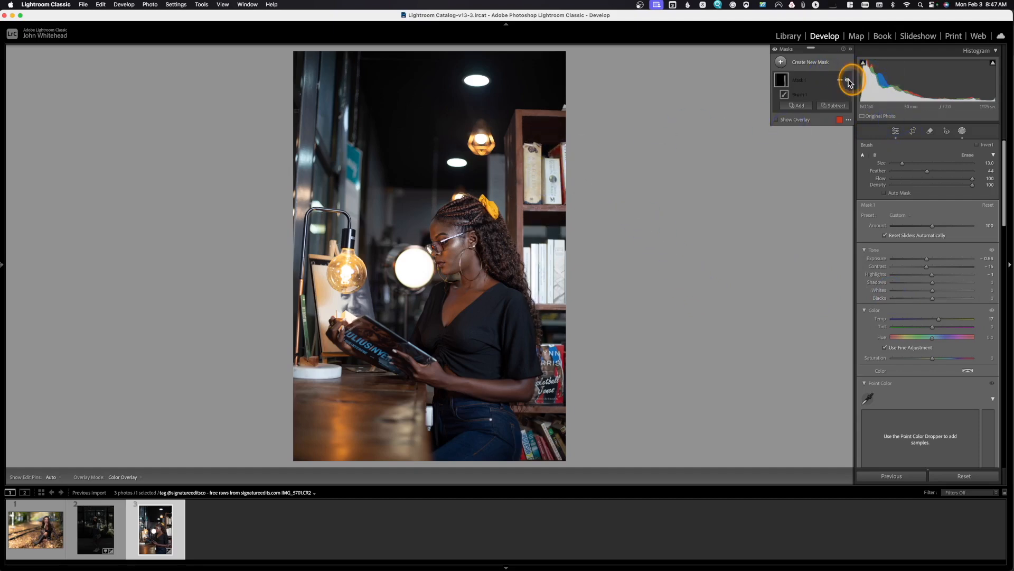
pyautogui.click(848, 81)
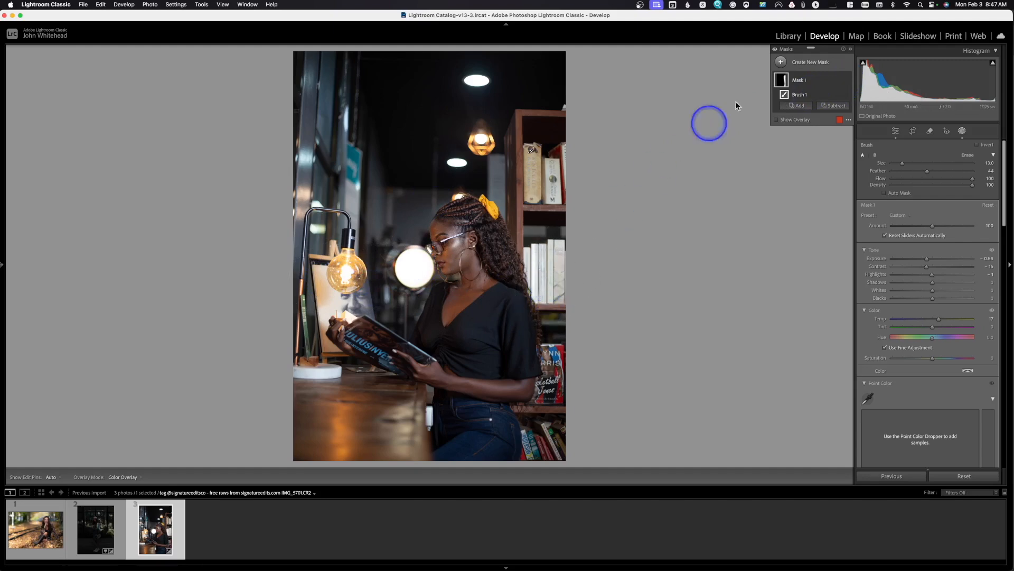
# Paint a second brush mask over the round light and the lamp bulb, and set its exposure to −0.16 and highlights to −9.
pyautogui.click(780, 63)
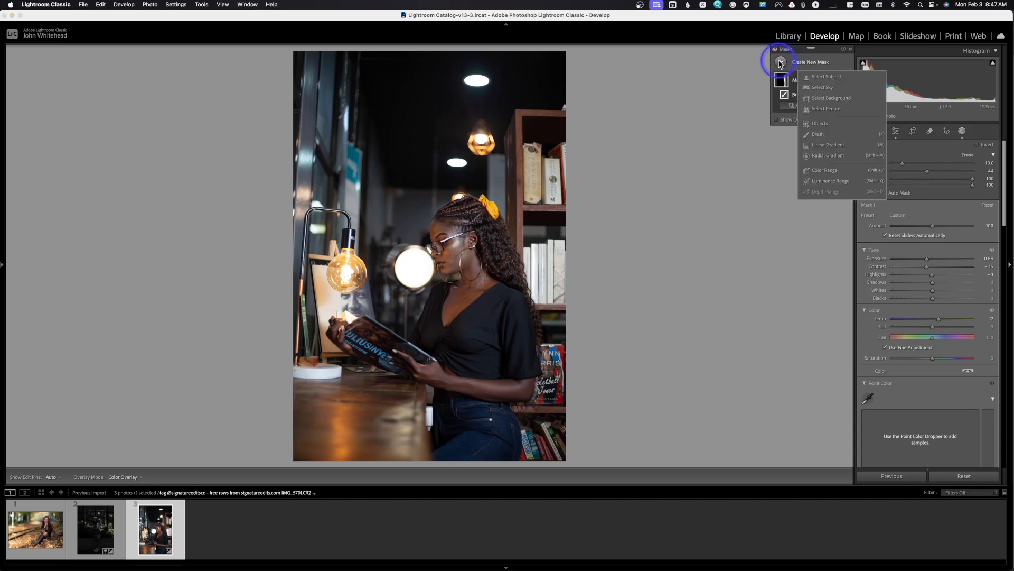
pyautogui.click(832, 135)
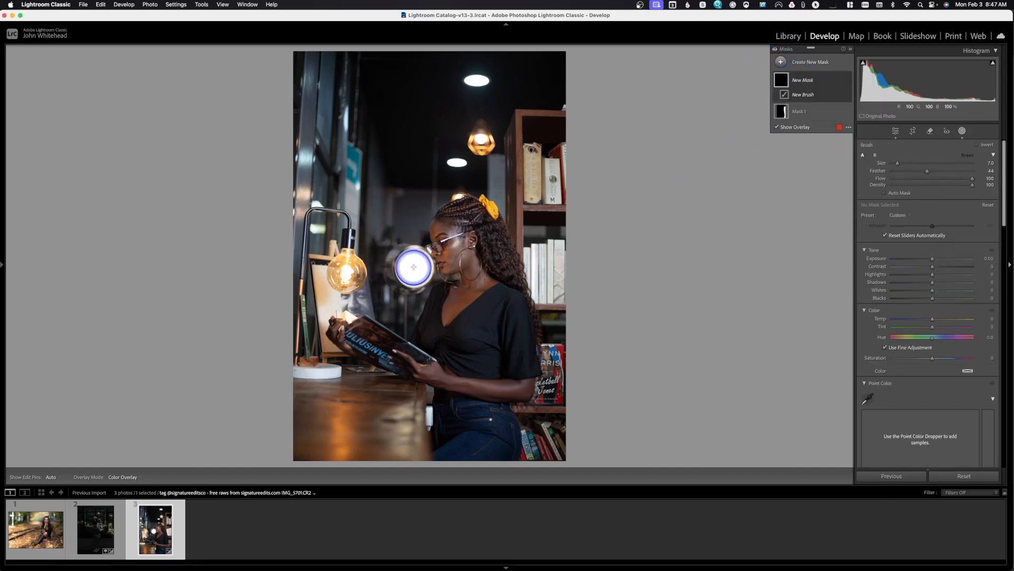
pyautogui.moveTo(414, 268); pyautogui.dragTo(415, 273)
pyautogui.moveTo(344, 270); pyautogui.dragTo(349, 273)
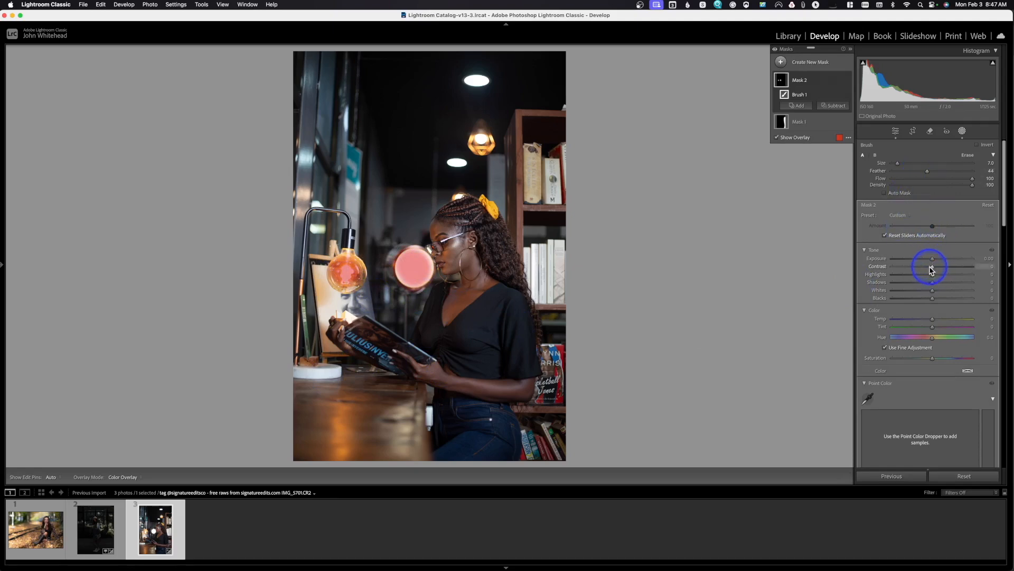
pyautogui.moveTo(933, 278); pyautogui.dragTo(932, 263)
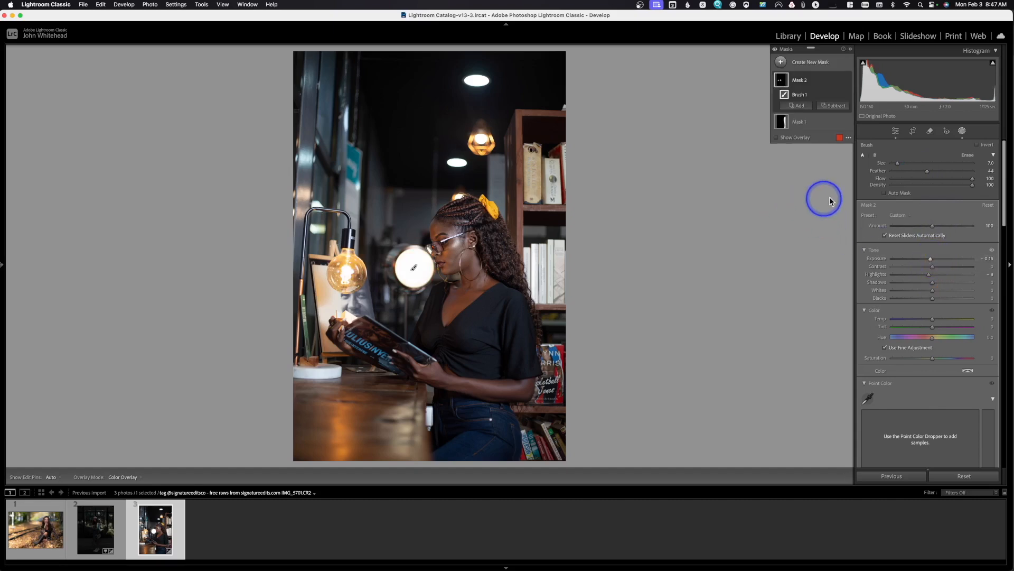
pyautogui.click(848, 81)
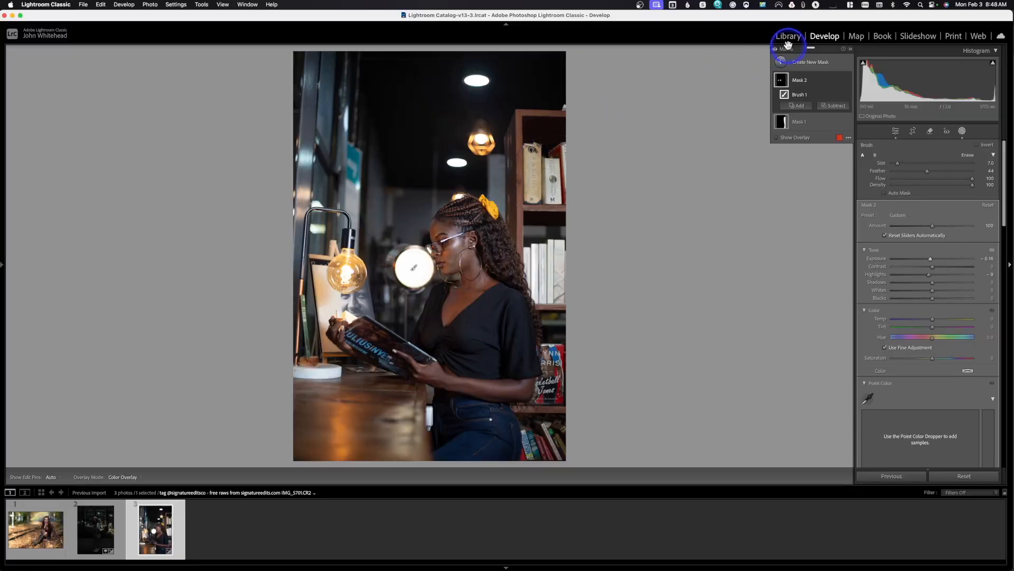
# Create a Select Subject mask of the woman and set its exposure to 0.41 and shadows to 8.
pyautogui.click(781, 63)
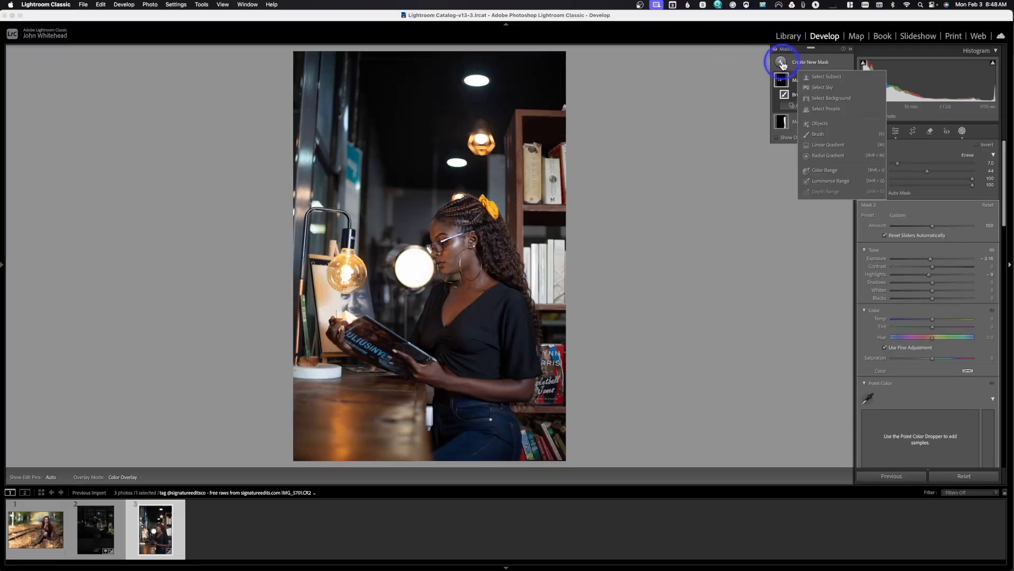
pyautogui.click(817, 79)
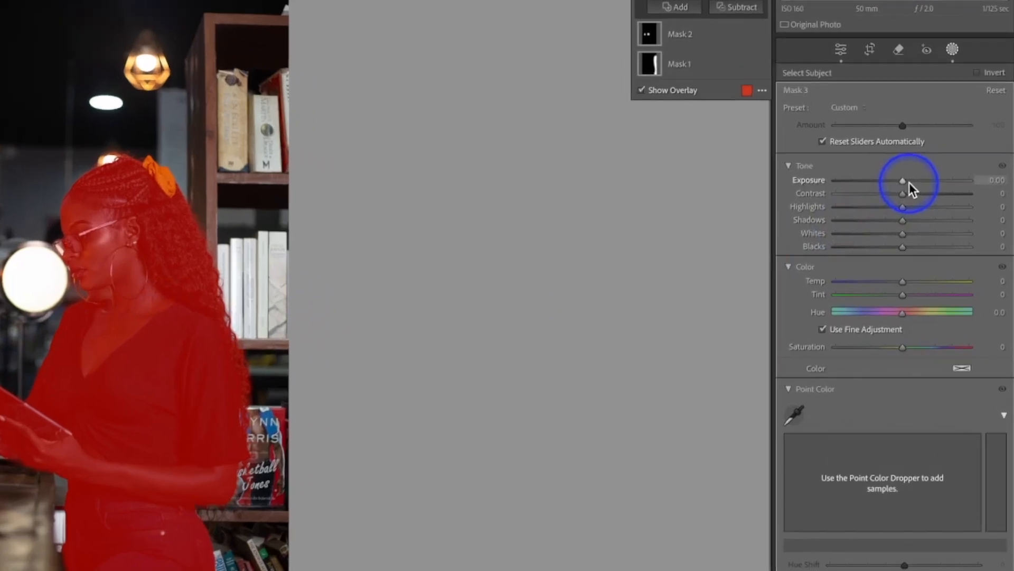
pyautogui.moveTo(933, 210); pyautogui.dragTo(908, 182)
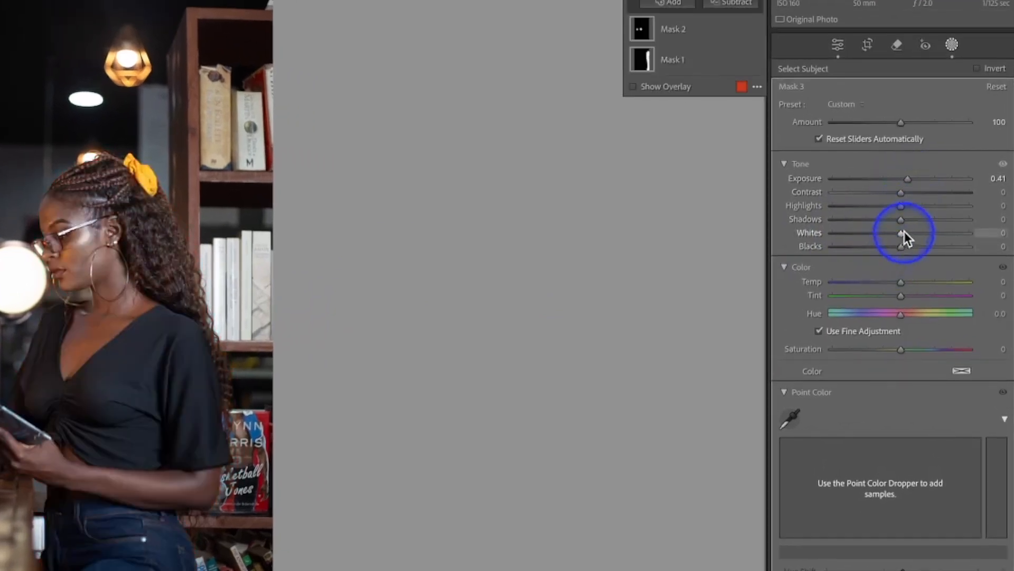
pyautogui.moveTo(909, 222); pyautogui.dragTo(909, 223)
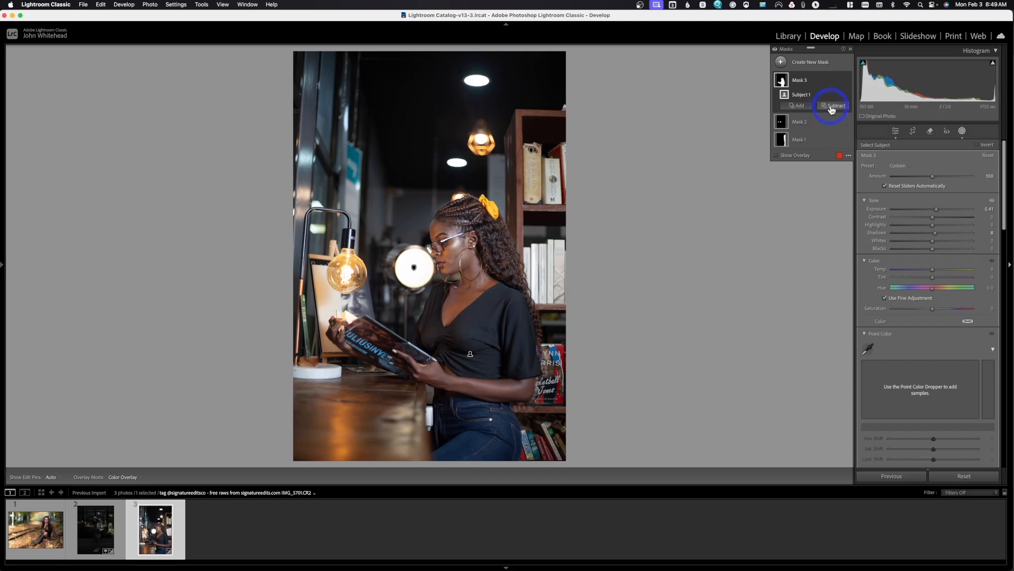
# Subtract the hair at the top of the woman's head from the subject mask with a size 7.0 brush.
pyautogui.click(832, 108)
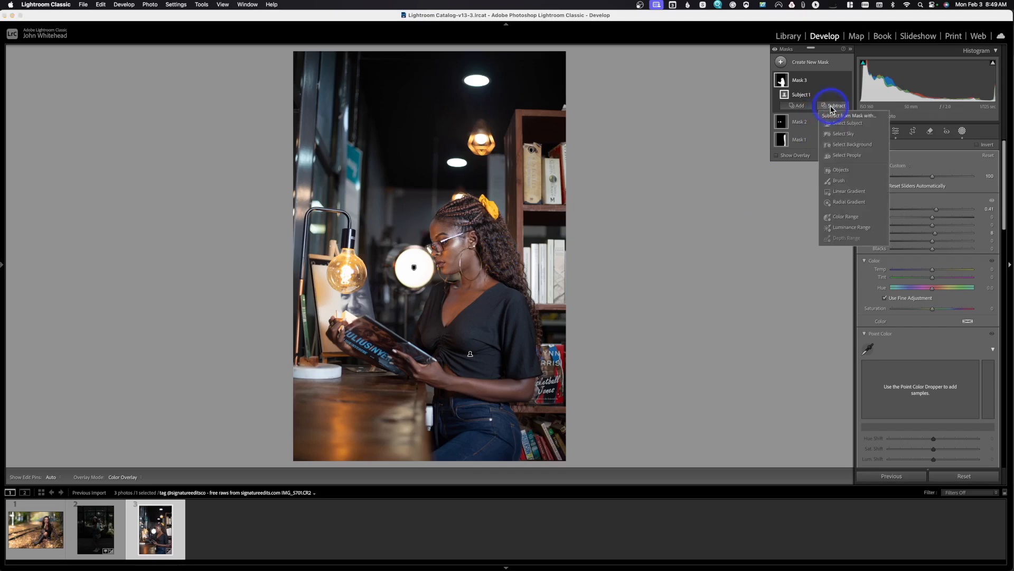
pyautogui.click(836, 181)
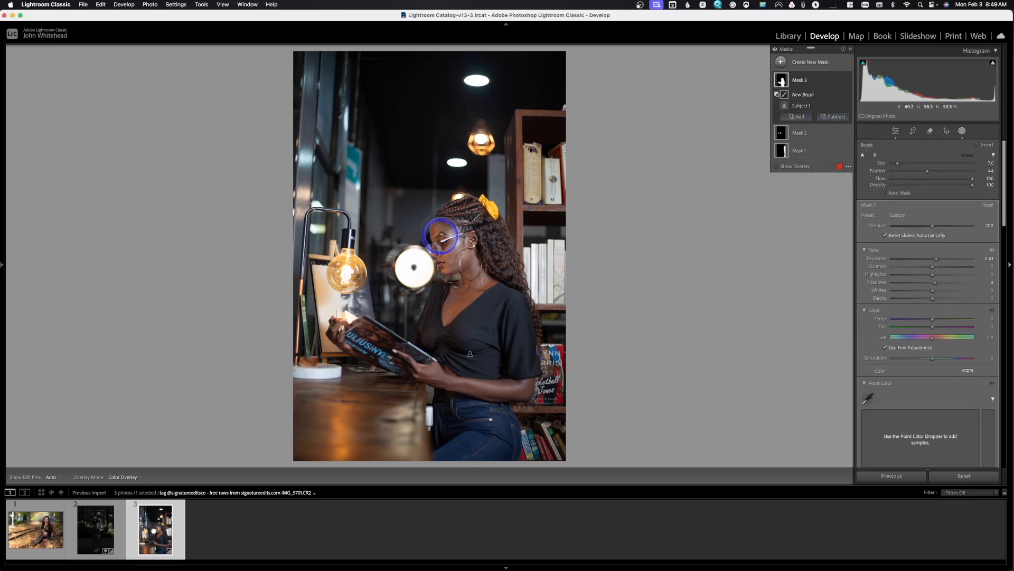
pyautogui.moveTo(468, 213)
pyautogui.mouseDown()
pyautogui.moveTo(483, 218)
pyautogui.moveTo(497, 265)
pyautogui.moveTo(476, 253)
pyautogui.moveTo(464, 211)
pyautogui.moveTo(437, 217)
pyautogui.moveTo(486, 205)
pyautogui.moveTo(473, 211)
pyautogui.mouseUp()
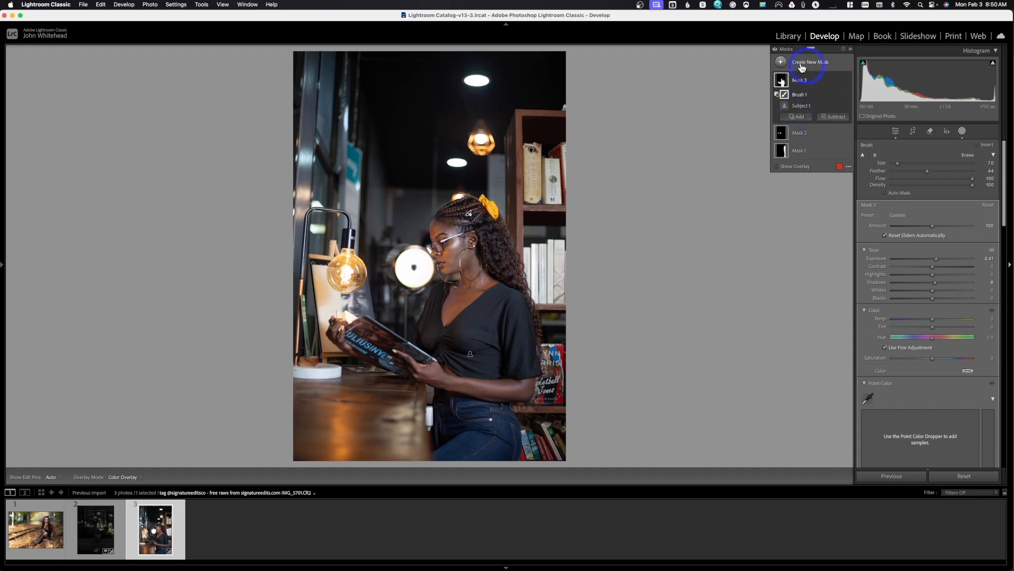
# Paint a new brush mask over the side of the woman's face with a size 5.0 brush and lower its exposure slightly.
pyautogui.click(781, 62)
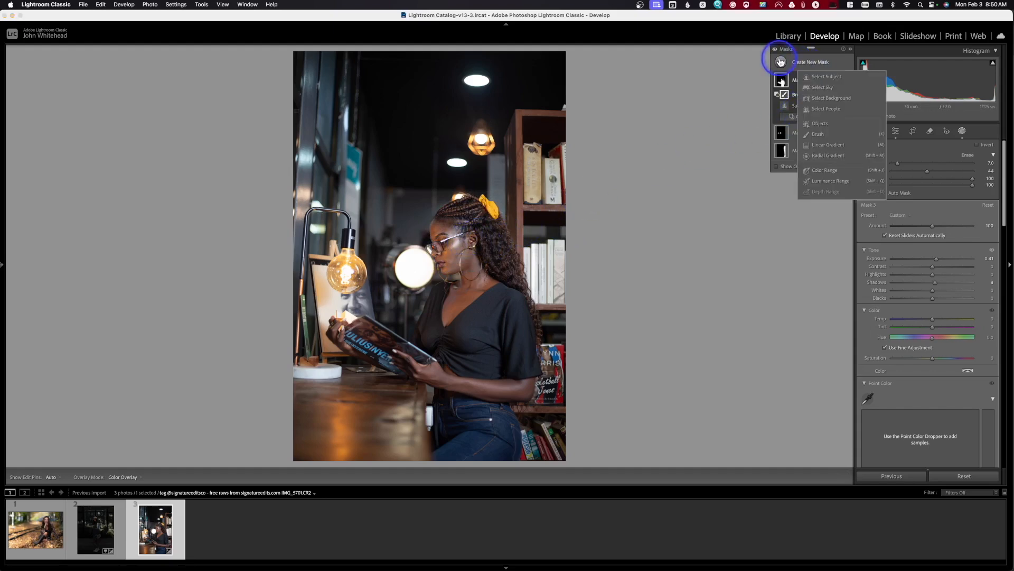
pyautogui.click(817, 135)
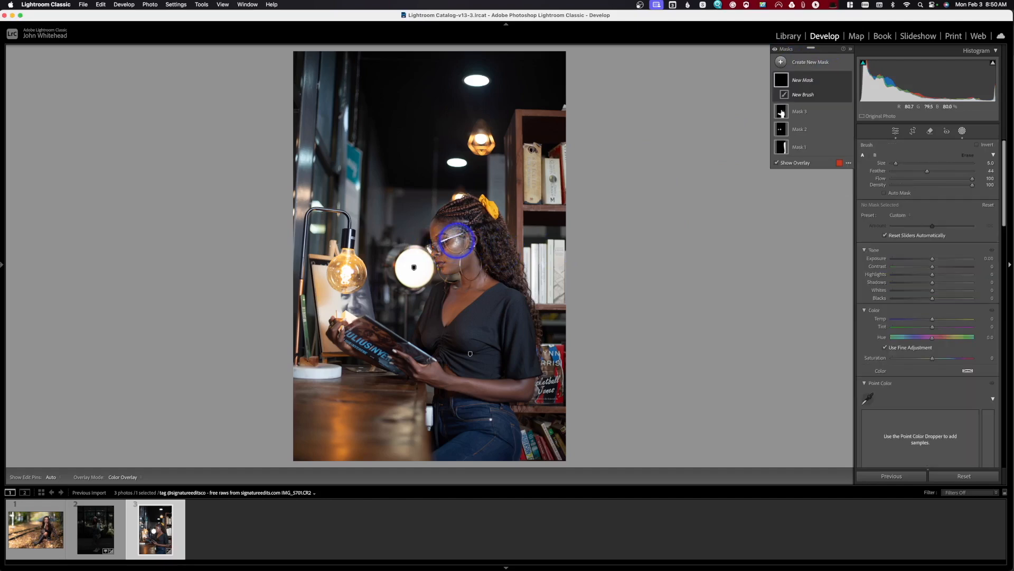
pyautogui.moveTo(458, 241)
pyautogui.mouseDown()
pyautogui.moveTo(449, 240)
pyautogui.moveTo(469, 226)
pyautogui.moveTo(460, 227)
pyautogui.mouseUp()
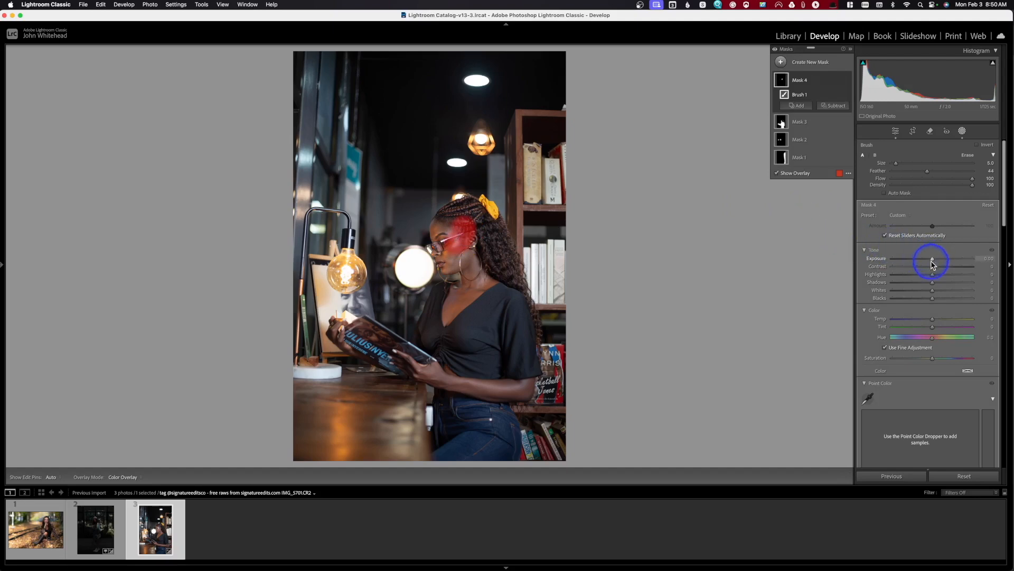
pyautogui.moveTo(931, 262); pyautogui.dragTo(928, 261)
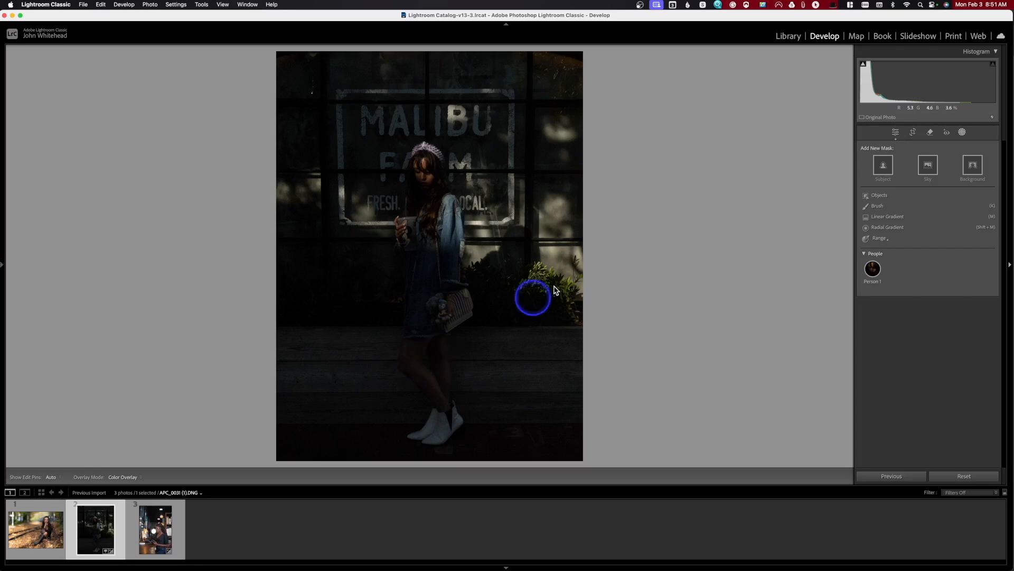
# Undo the +1.50 exposure change on the dark Malibu Farm photo and enhance it with Denoise.
pyautogui.click(895, 132)
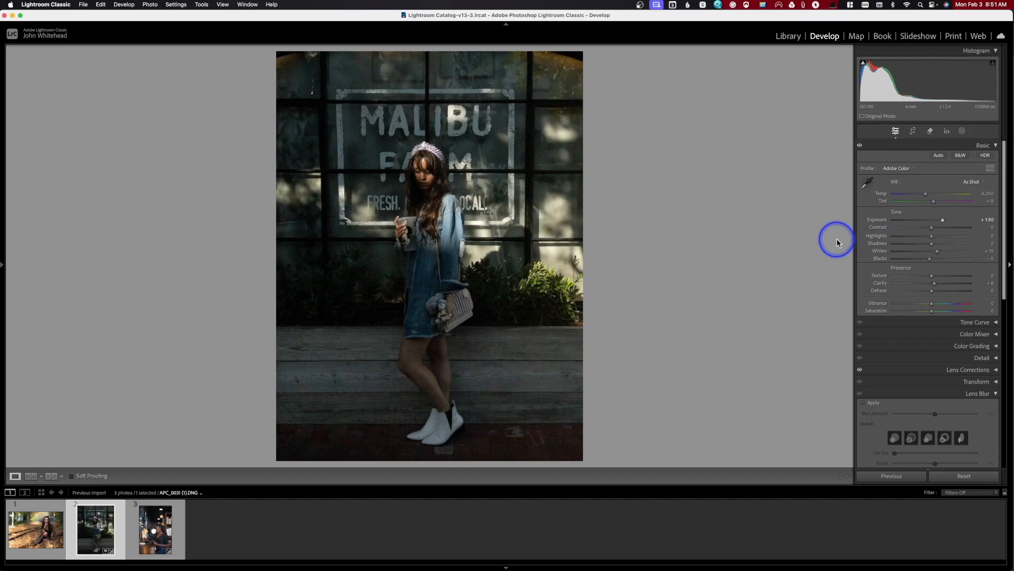
pyautogui.press('super+z')
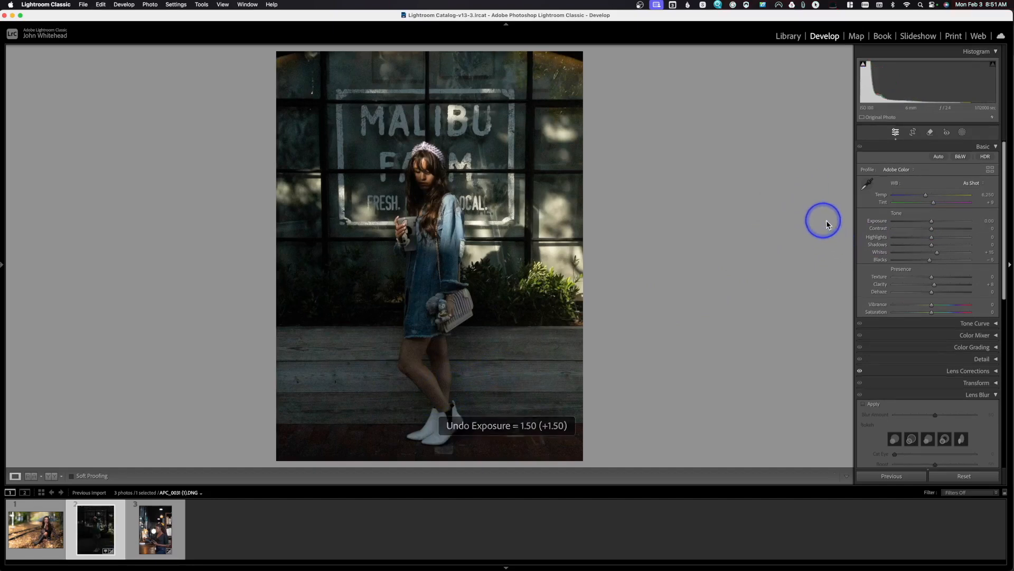
pyautogui.rightClick(481, 259)
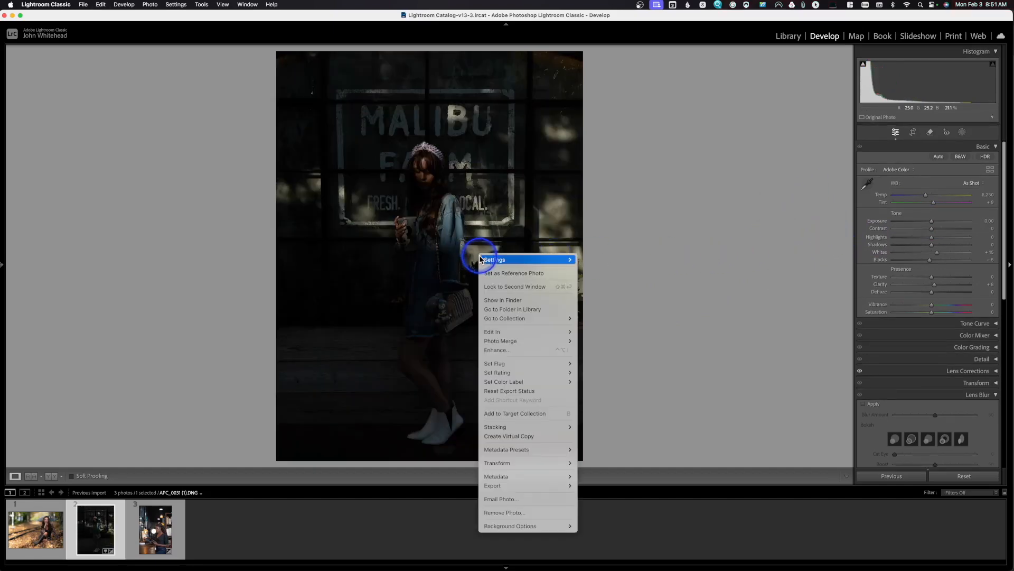
pyautogui.click(500, 353)
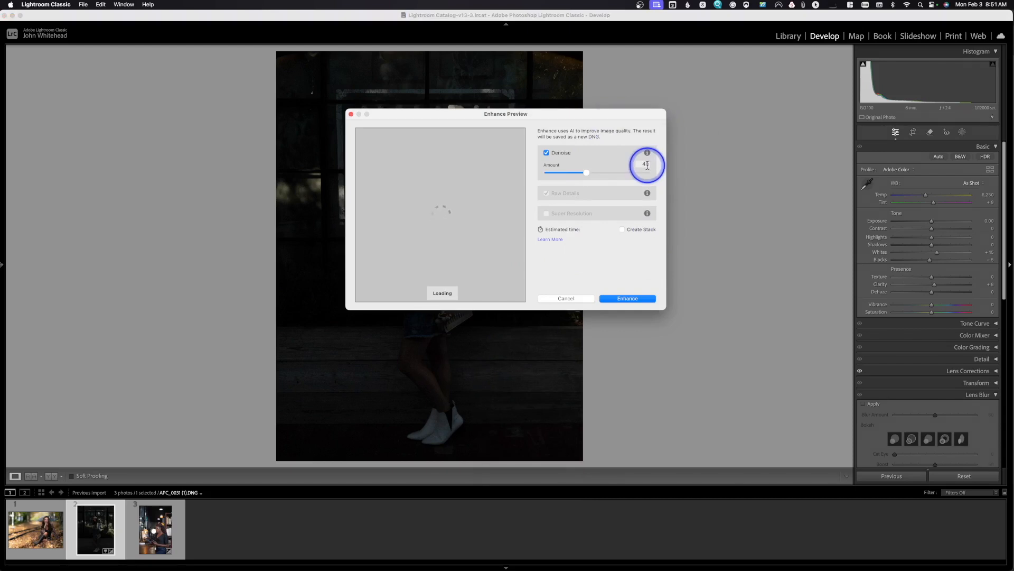
pyautogui.click(635, 298)
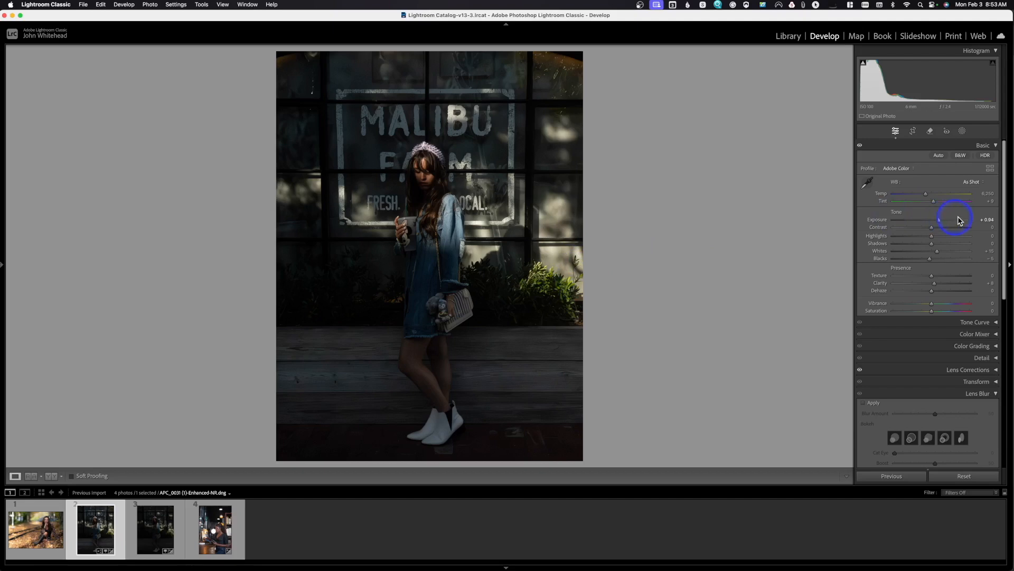
# Set the denoised photo's exposure to +0.35 and contrast to −8.
pyautogui.moveTo(939, 220); pyautogui.dragTo(935, 224)
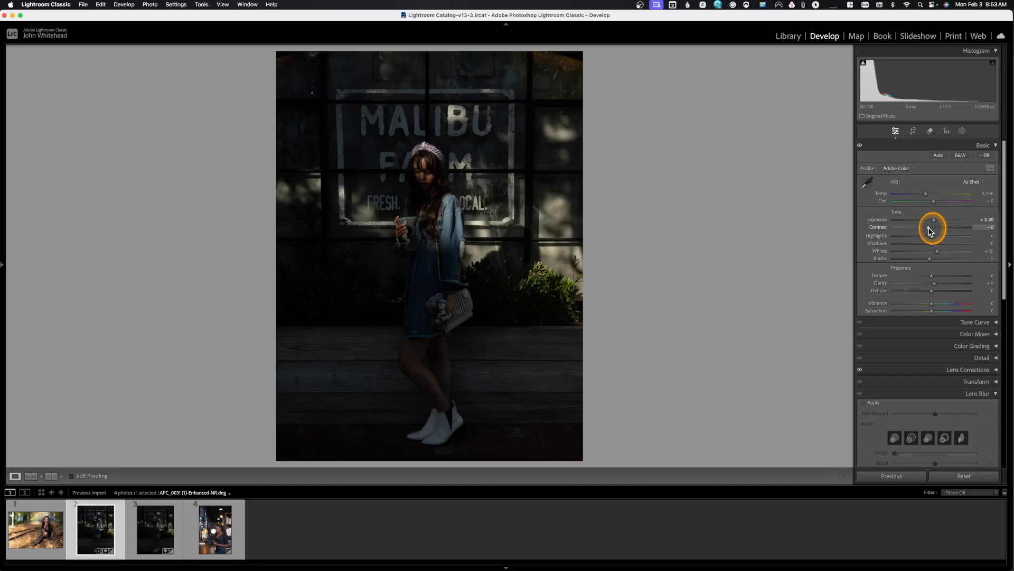
# Try the Auto, Shade and Daylight white balance presets and return to As Shot.
pyautogui.click(976, 184)
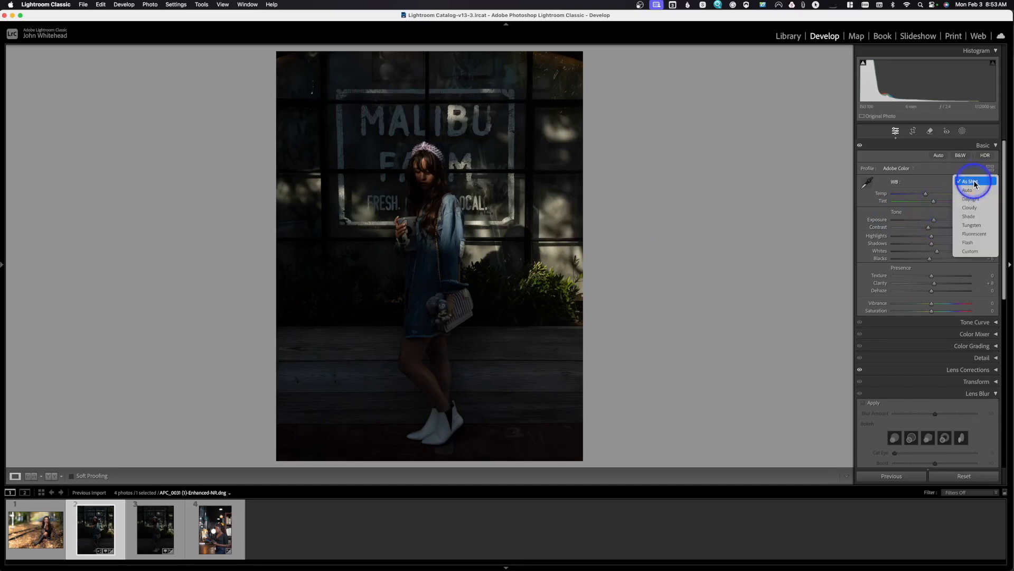
pyautogui.click(975, 191)
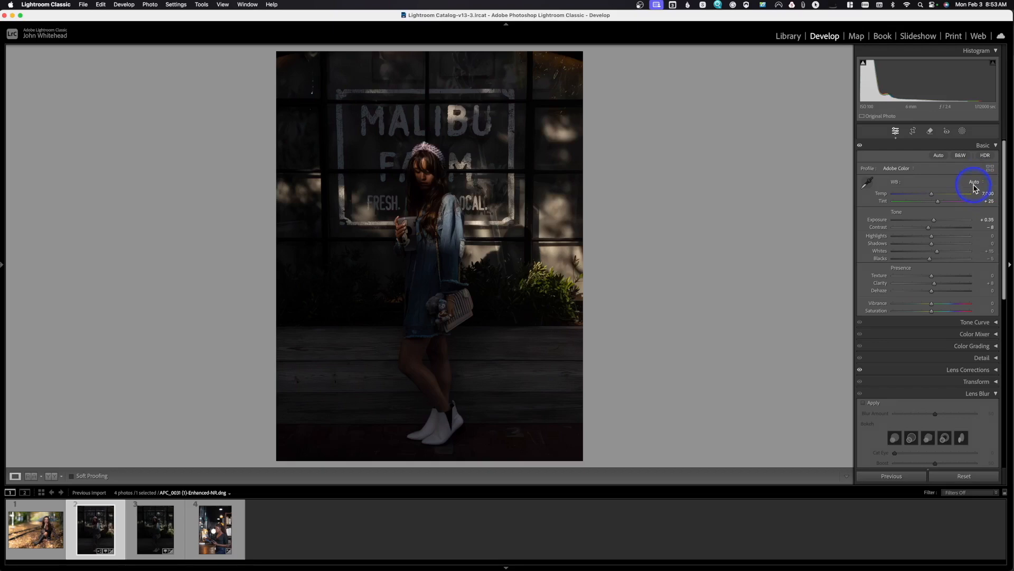
pyautogui.click(975, 184)
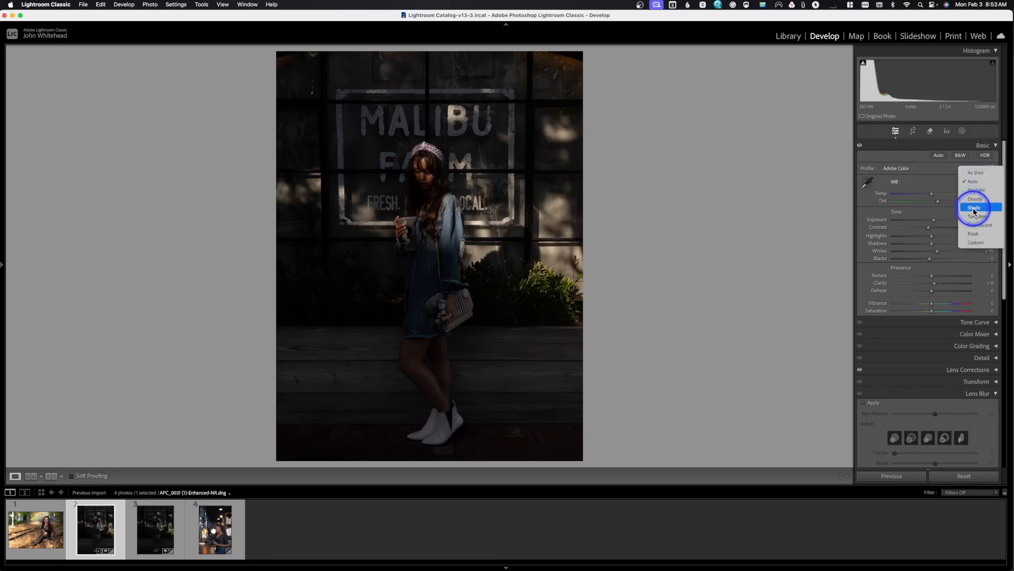
pyautogui.click(975, 207)
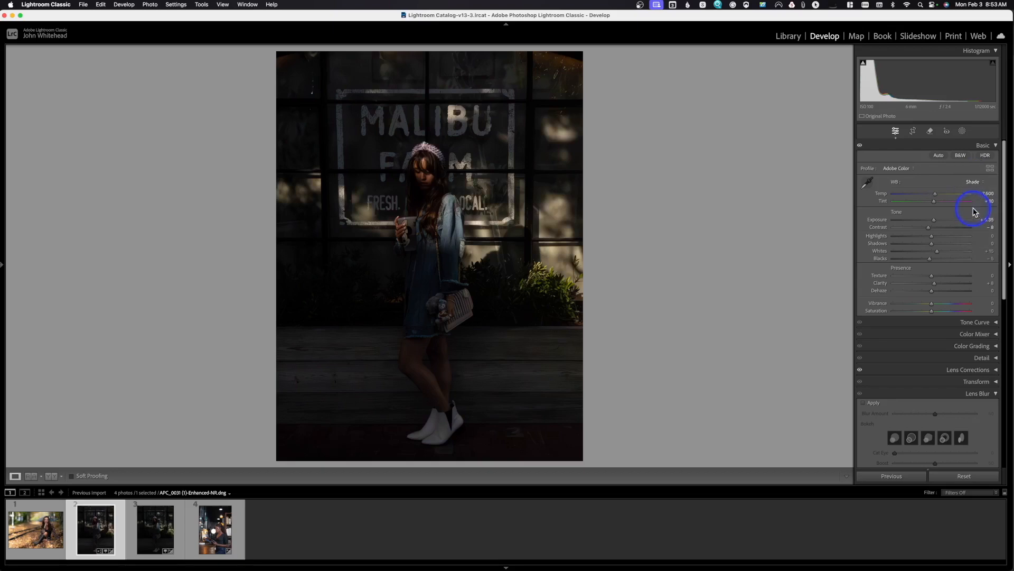
pyautogui.click(975, 183)
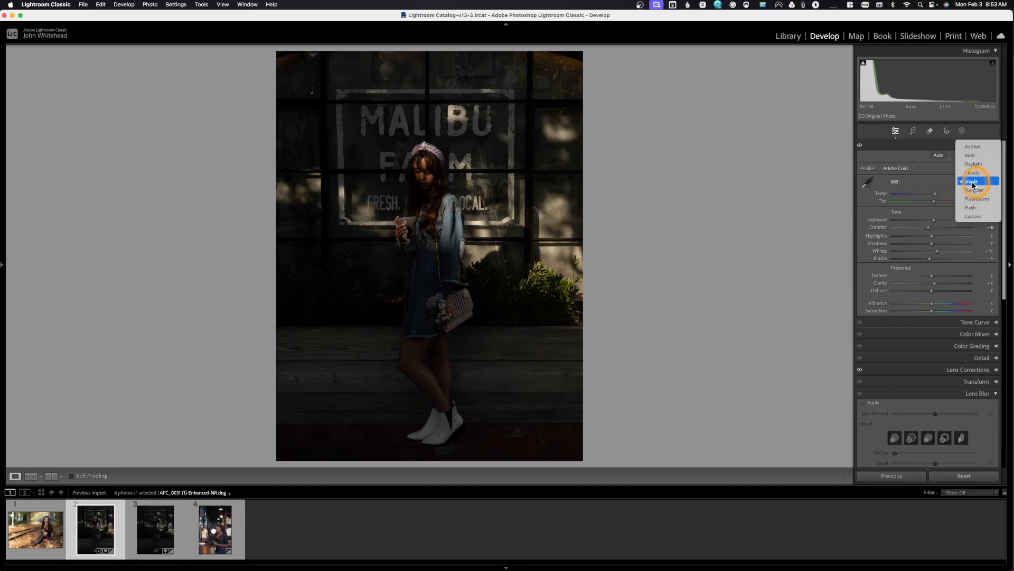
pyautogui.click(973, 168)
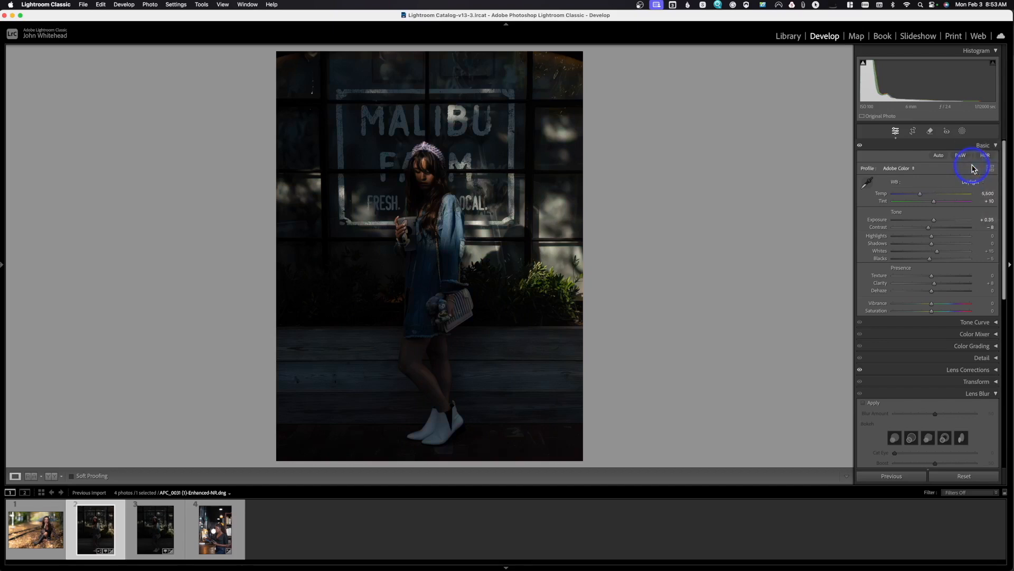
pyautogui.click(975, 182)
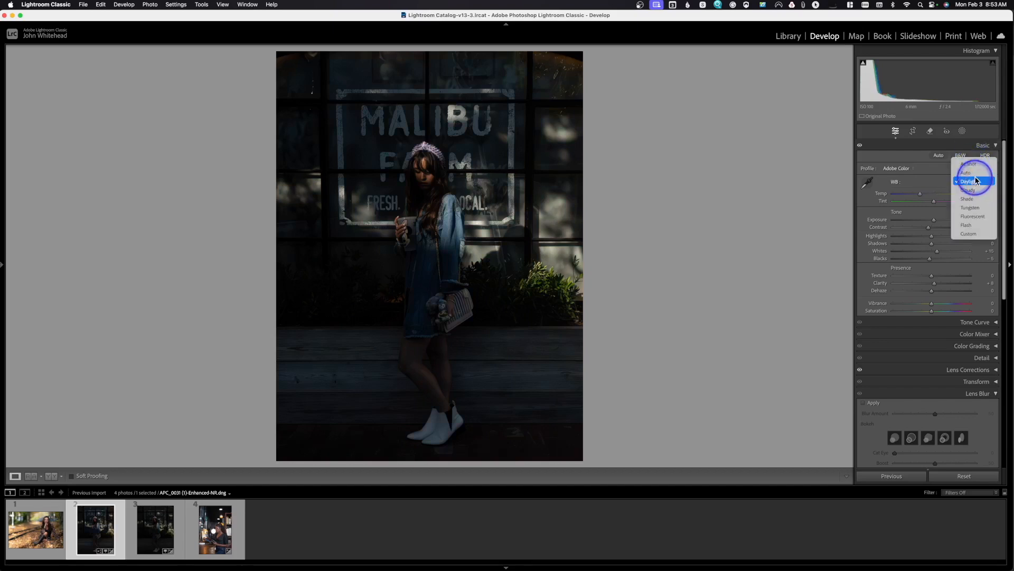
pyautogui.click(975, 167)
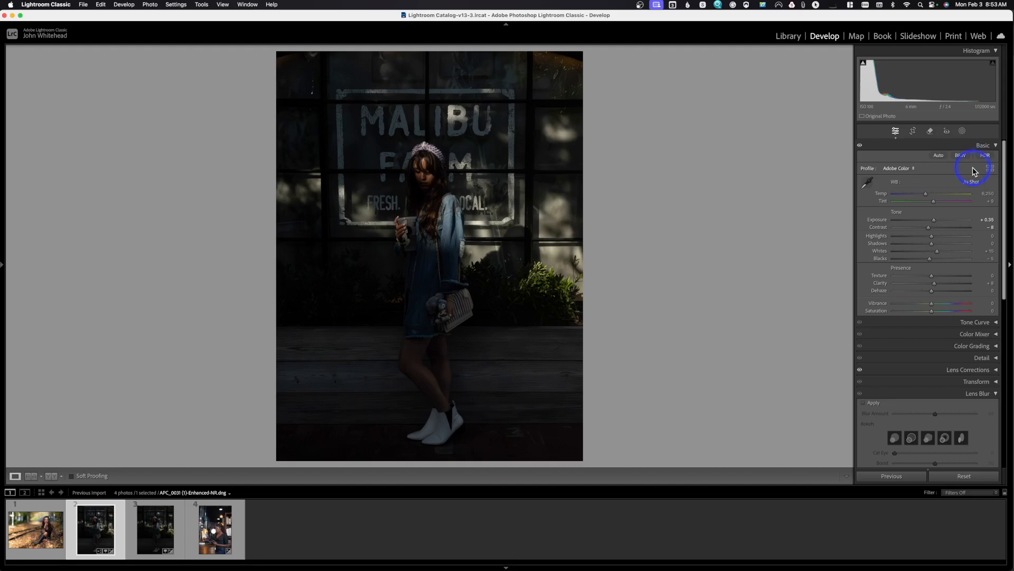
# Fine-tune the white balance to a tint of +7 and a temperature of 6,359.
pyautogui.click(933, 204)
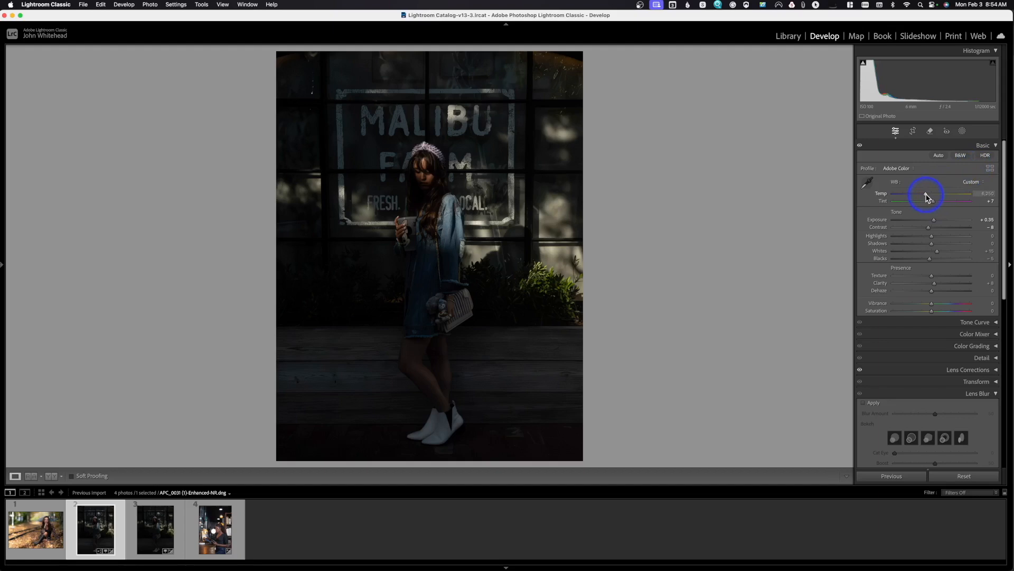
pyautogui.moveTo(925, 194); pyautogui.dragTo(926, 194)
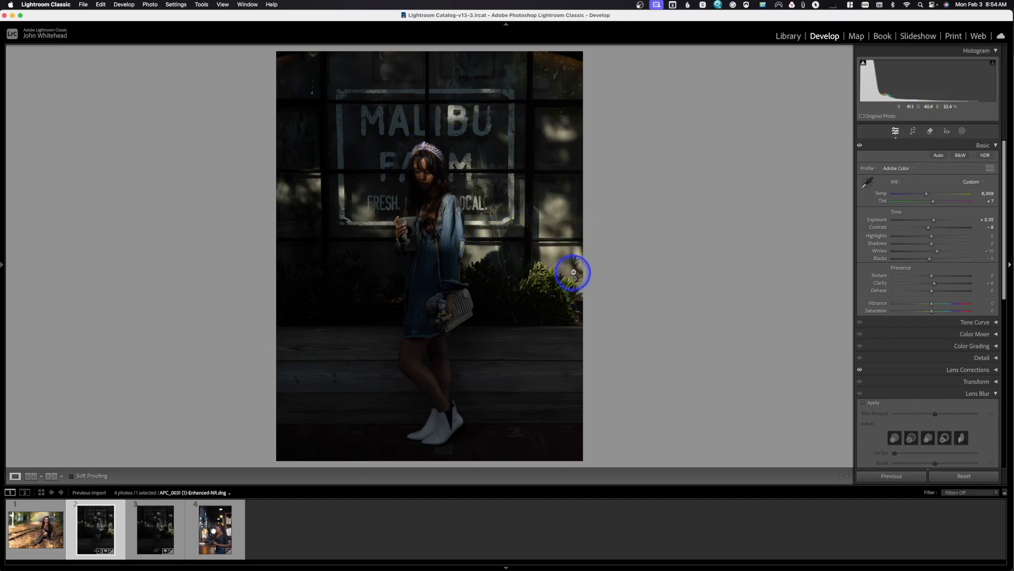
# Create a Select Subject mask of the woman and subtract her headband from it with a size 2.0 brush.
pyautogui.click(962, 132)
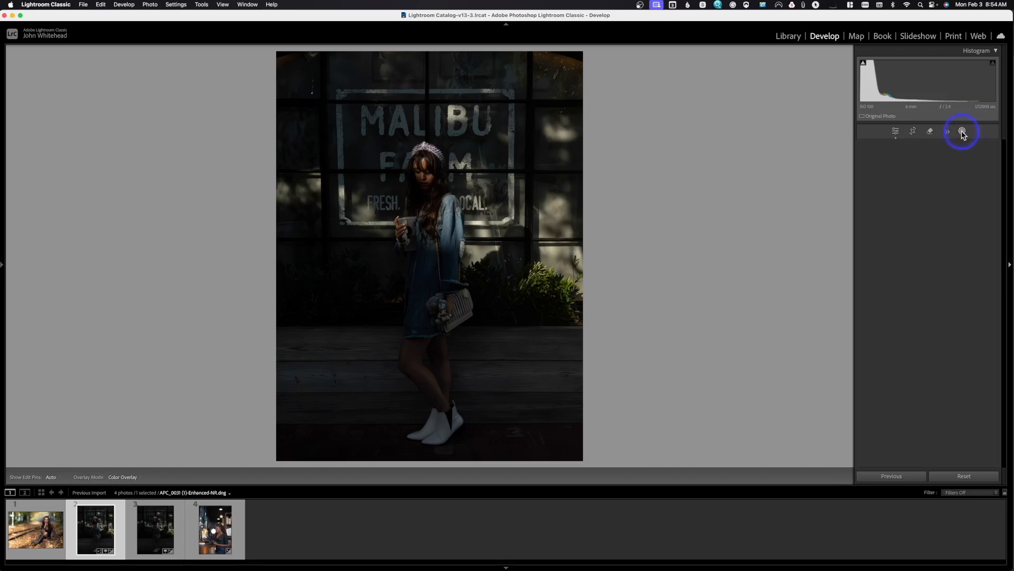
pyautogui.click(885, 166)
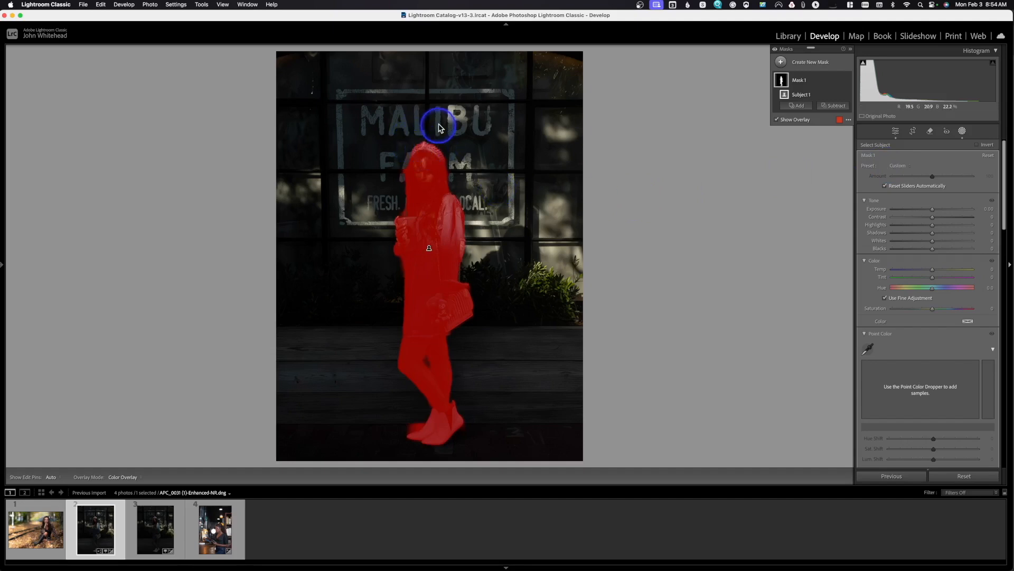
pyautogui.click(835, 106)
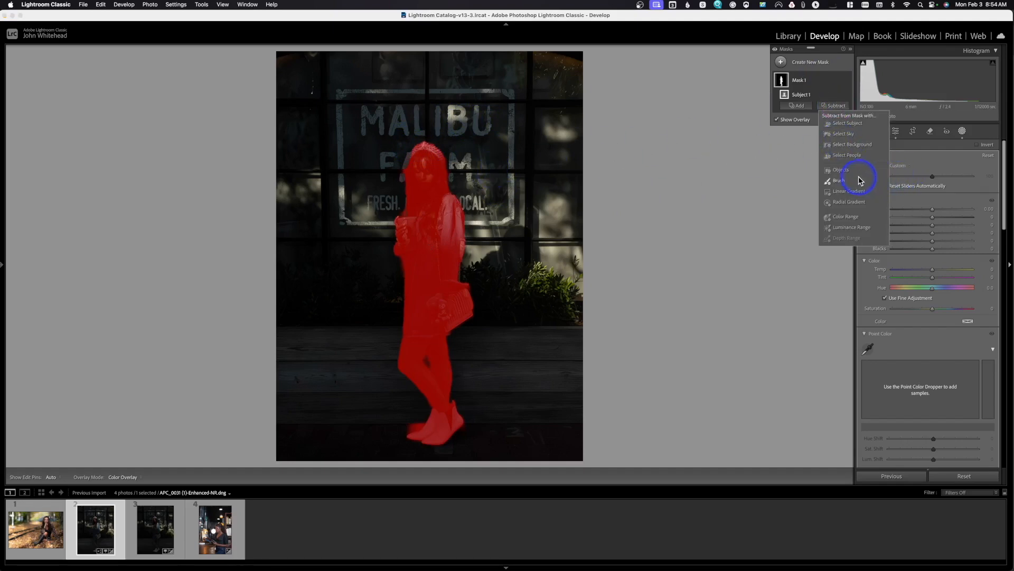
pyautogui.click(858, 180)
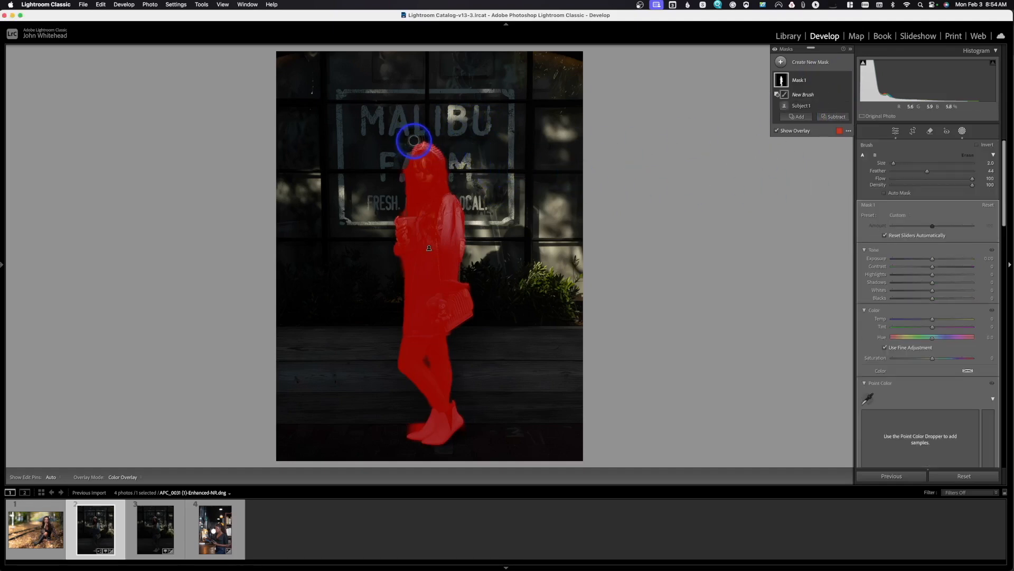
pyautogui.press('h')
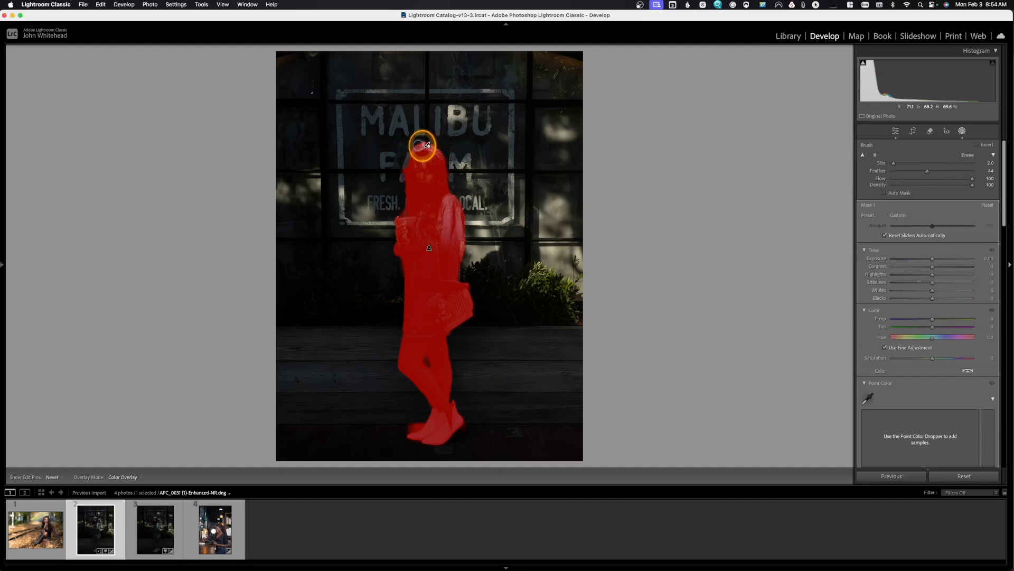
pyautogui.moveTo(423, 146)
pyautogui.mouseDown()
pyautogui.moveTo(450, 159)
pyautogui.moveTo(441, 146)
pyautogui.moveTo(412, 153)
pyautogui.mouseUp()
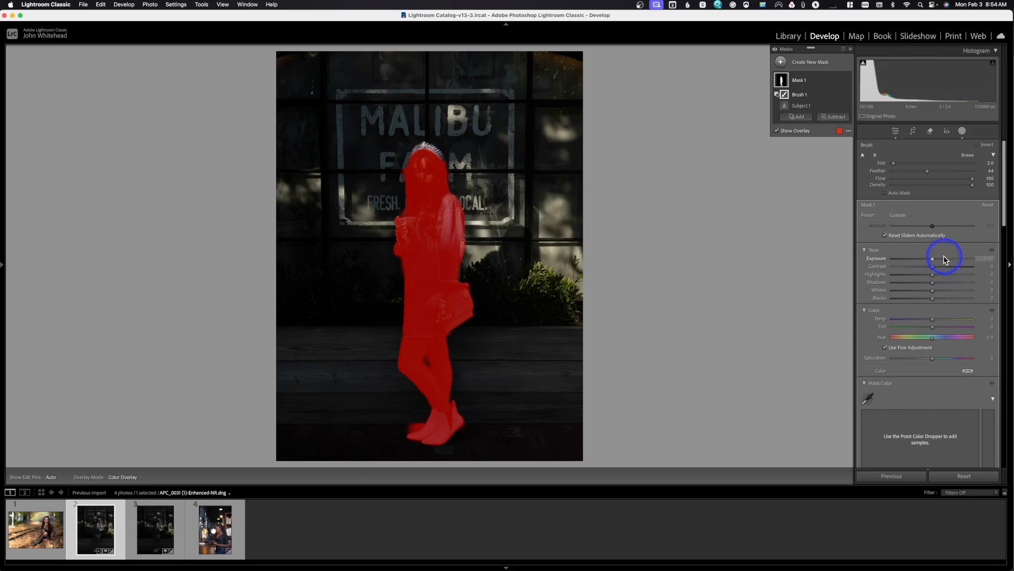
# Set the subject mask's shadows to 24, exposure to 0.61 and contrast to 8.
pyautogui.moveTo(940, 283); pyautogui.dragTo(938, 261)
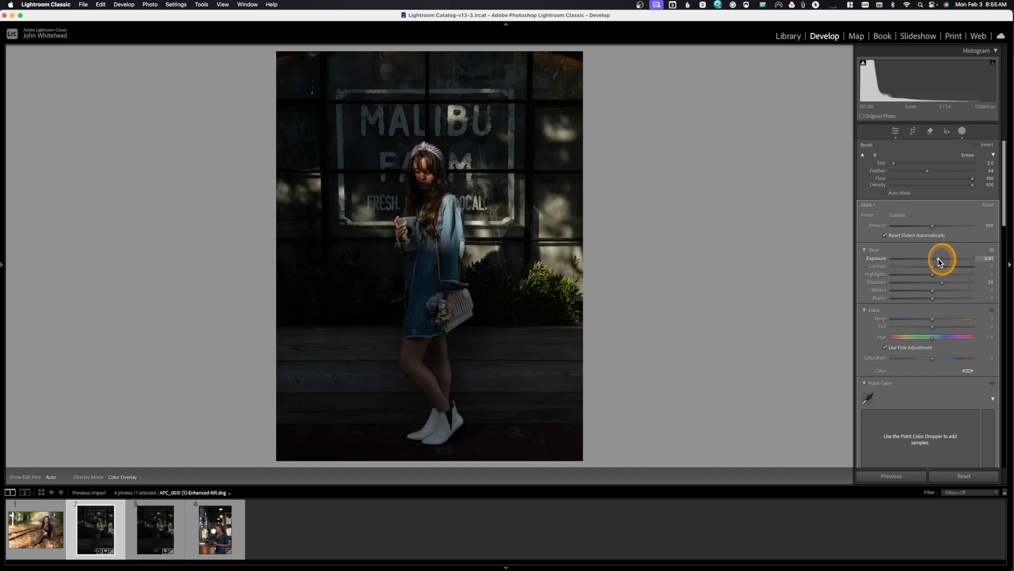
pyautogui.moveTo(939, 262); pyautogui.dragTo(936, 269)
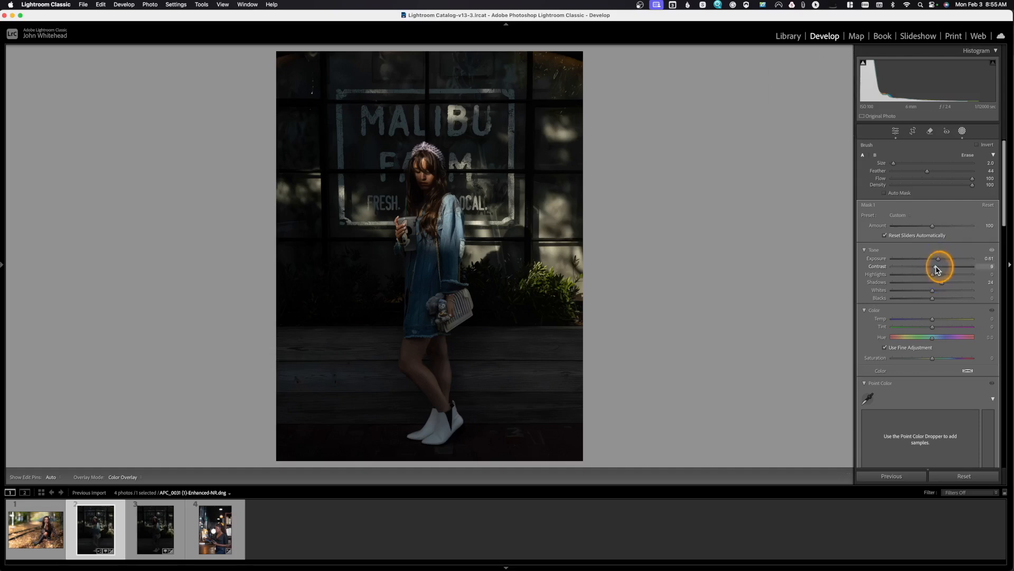
# Brush a size 5.0 mask over the woman's face and set its exposure to 0.54 and blacks to -3.
pyautogui.moveTo(936, 269); pyautogui.dragTo(936, 269)
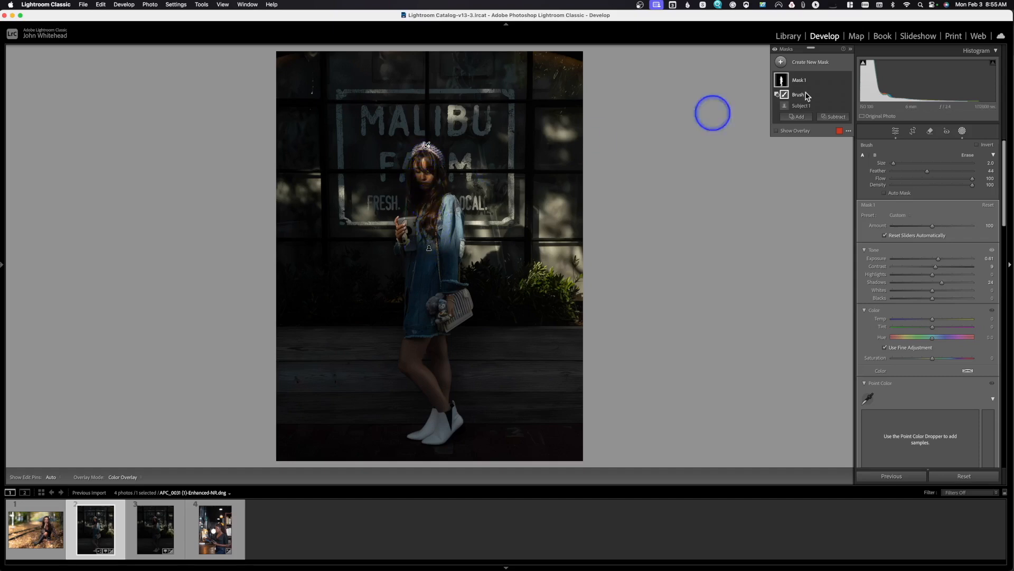
pyautogui.click(782, 64)
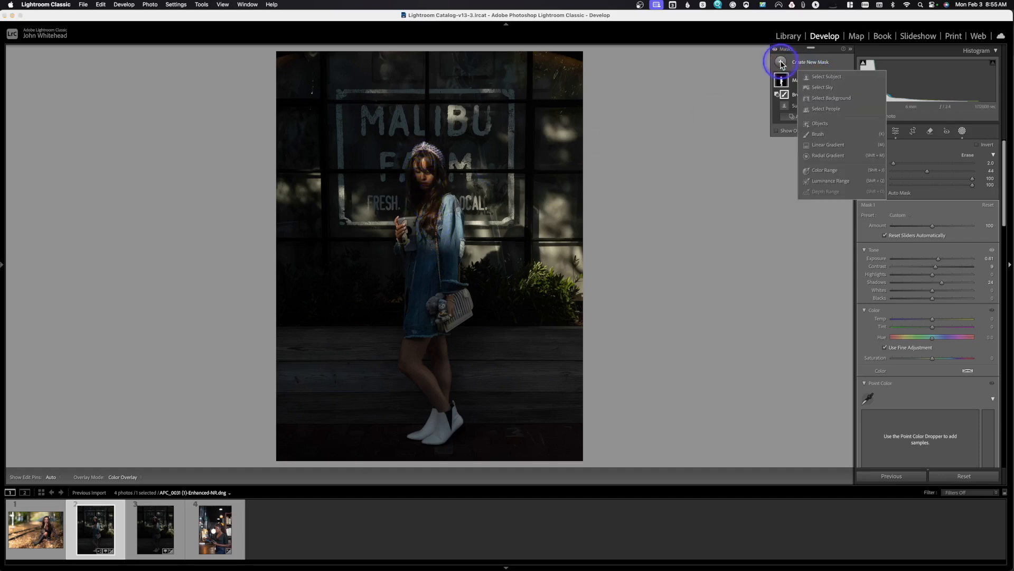
pyautogui.click(822, 135)
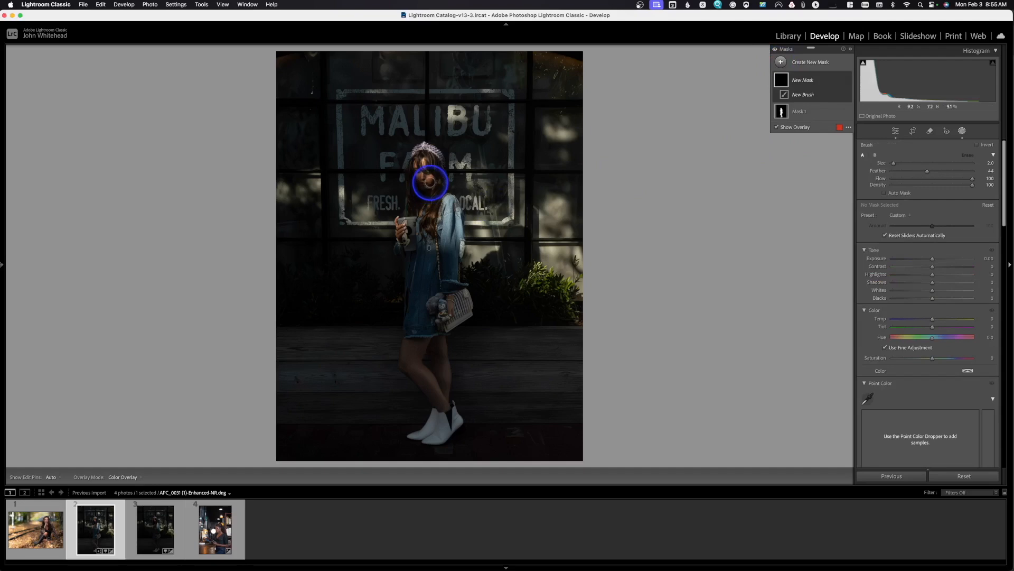
pyautogui.moveTo(428, 177)
pyautogui.mouseDown()
pyautogui.moveTo(421, 170)
pyautogui.moveTo(416, 200)
pyautogui.moveTo(443, 174)
pyautogui.mouseUp()
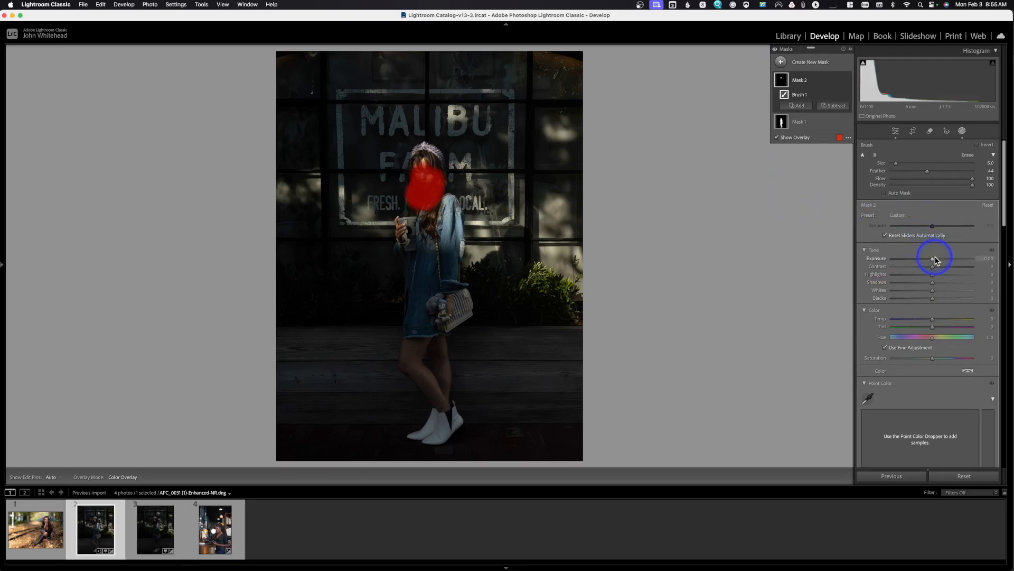
pyautogui.moveTo(937, 261); pyautogui.dragTo(936, 261)
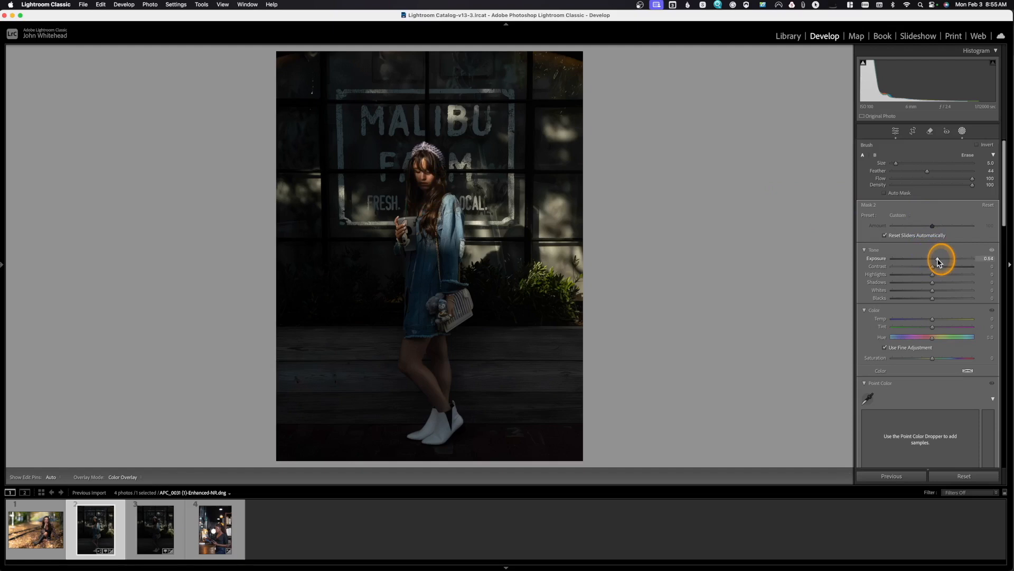
pyautogui.moveTo(938, 262); pyautogui.dragTo(938, 261)
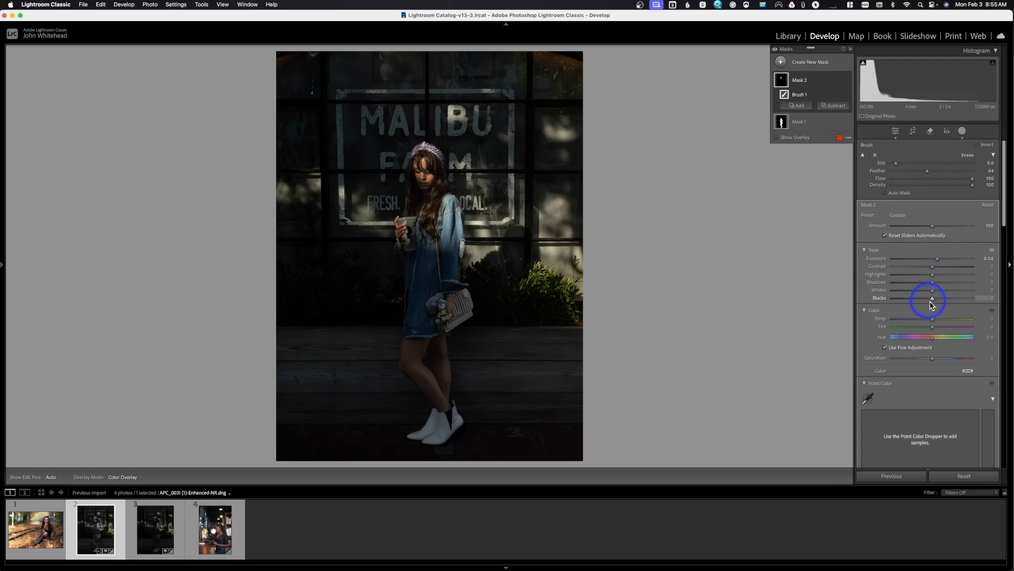
pyautogui.moveTo(932, 298); pyautogui.dragTo(931, 299)
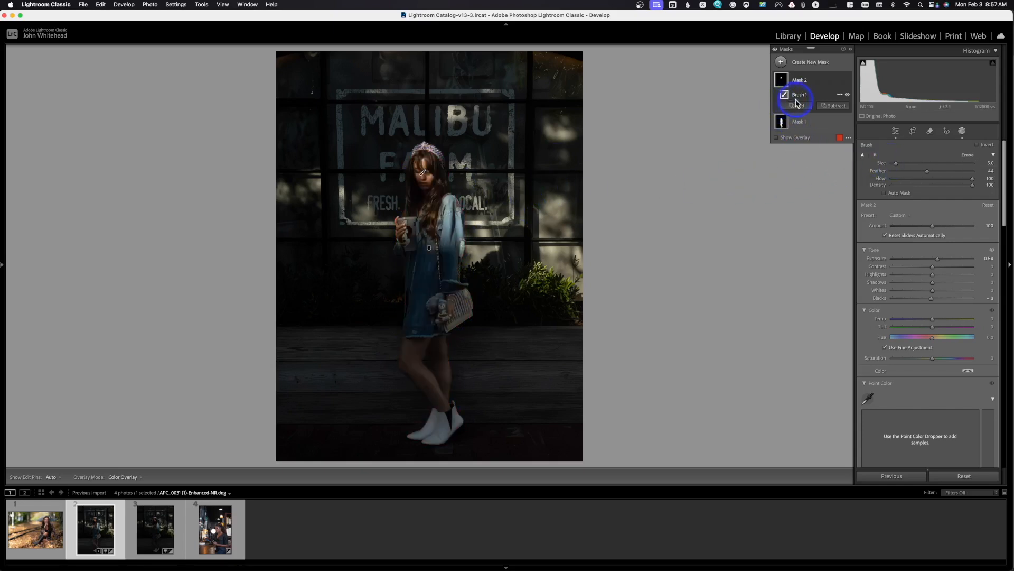
# Brush a mask over the woman's torso with size 8.0 and feather 54, and set its exposure to 0.47 and highlights to 14.
pyautogui.click(781, 63)
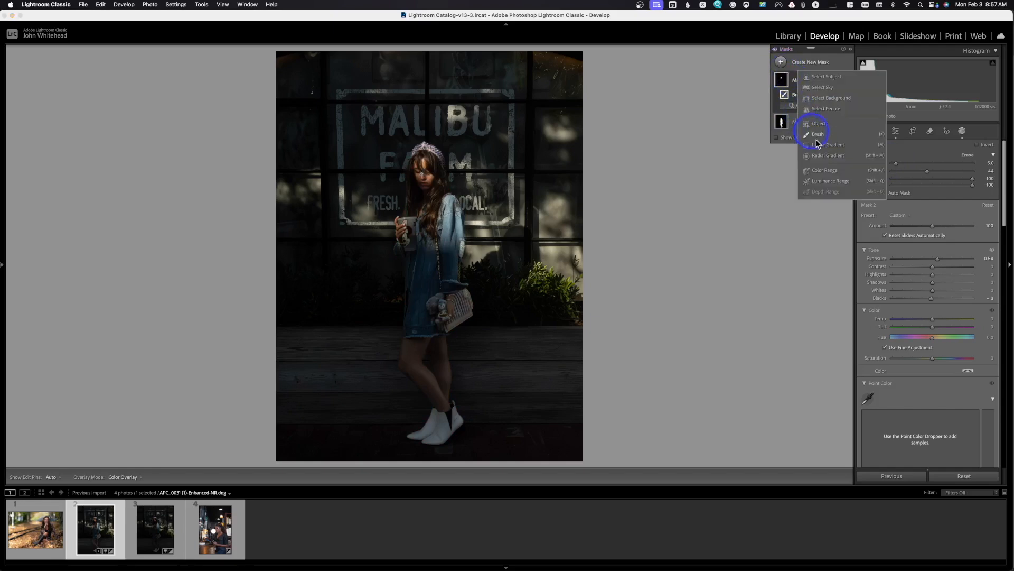
pyautogui.click(817, 136)
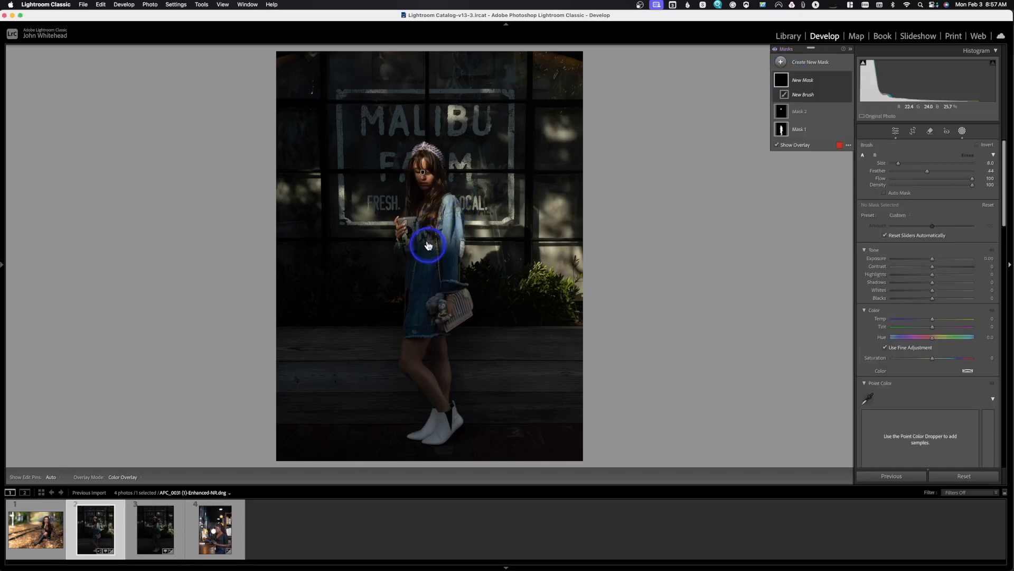
pyautogui.moveTo(424, 228); pyautogui.dragTo(419, 233)
pyautogui.press('h')
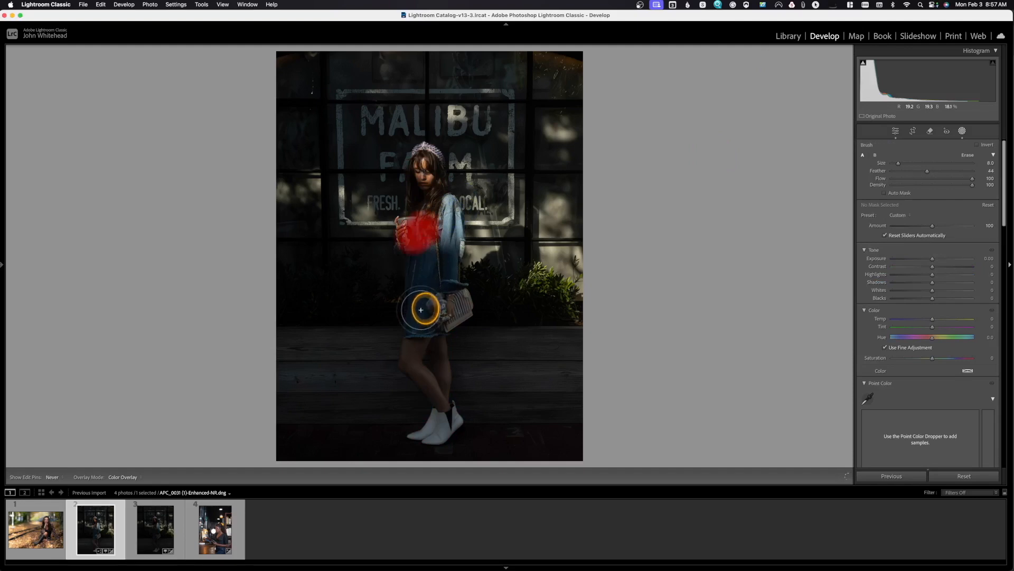
pyautogui.moveTo(429, 310)
pyautogui.mouseDown()
pyautogui.moveTo(458, 303)
pyautogui.moveTo(420, 239)
pyautogui.mouseUp()
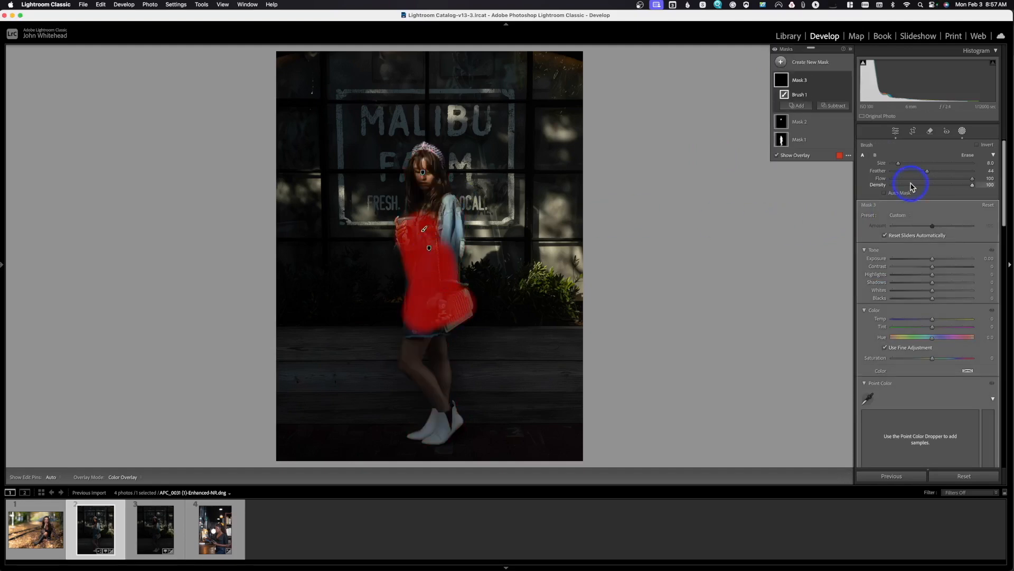
pyautogui.moveTo(926, 174); pyautogui.dragTo(935, 173)
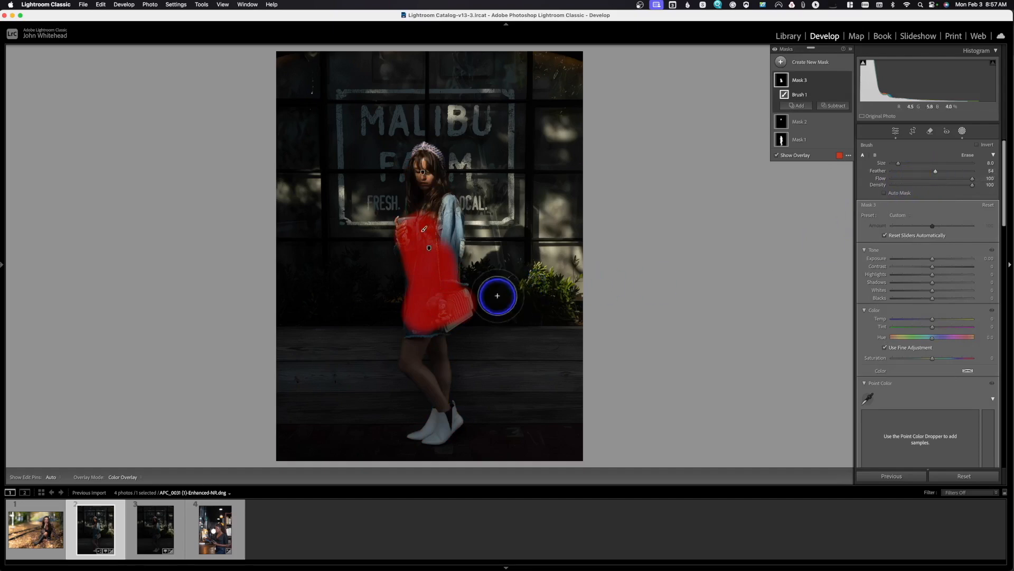
pyautogui.press('super+z')
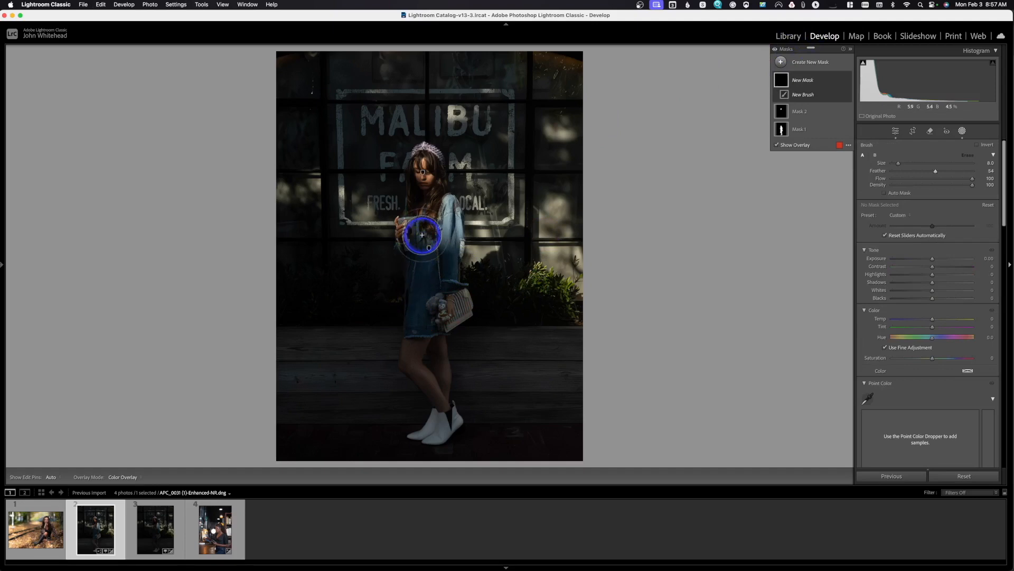
pyautogui.moveTo(423, 237)
pyautogui.mouseDown()
pyautogui.moveTo(423, 318)
pyautogui.moveTo(449, 306)
pyautogui.moveTo(443, 256)
pyautogui.moveTo(411, 227)
pyautogui.mouseUp()
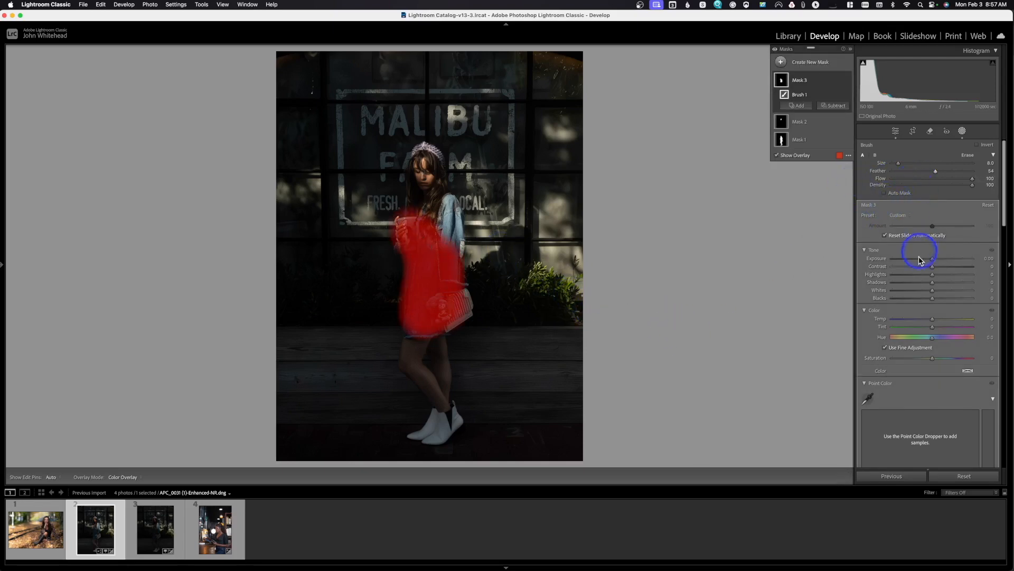
pyautogui.moveTo(936, 259); pyautogui.dragTo(947, 275)
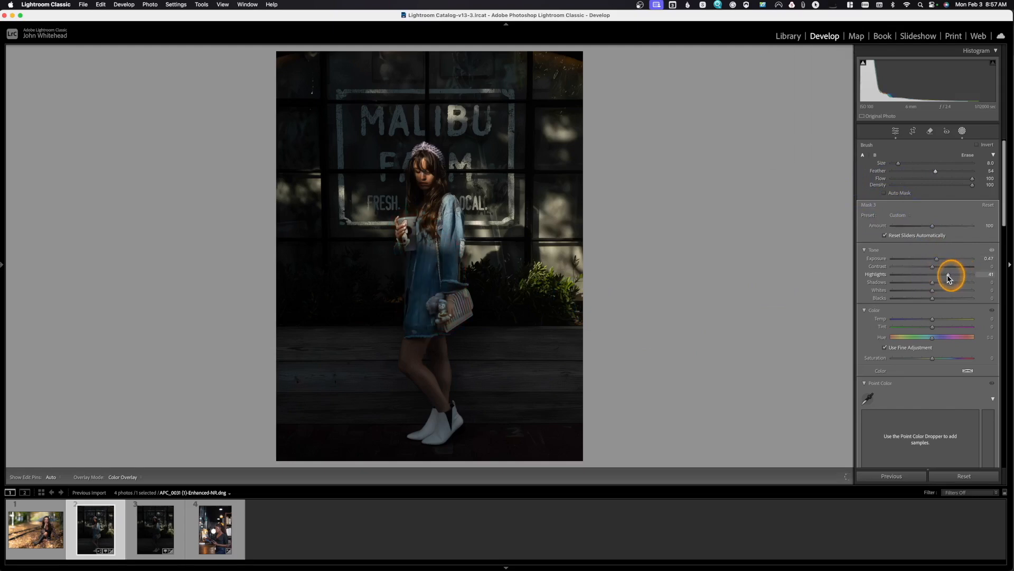
pyautogui.moveTo(946, 278); pyautogui.dragTo(938, 275)
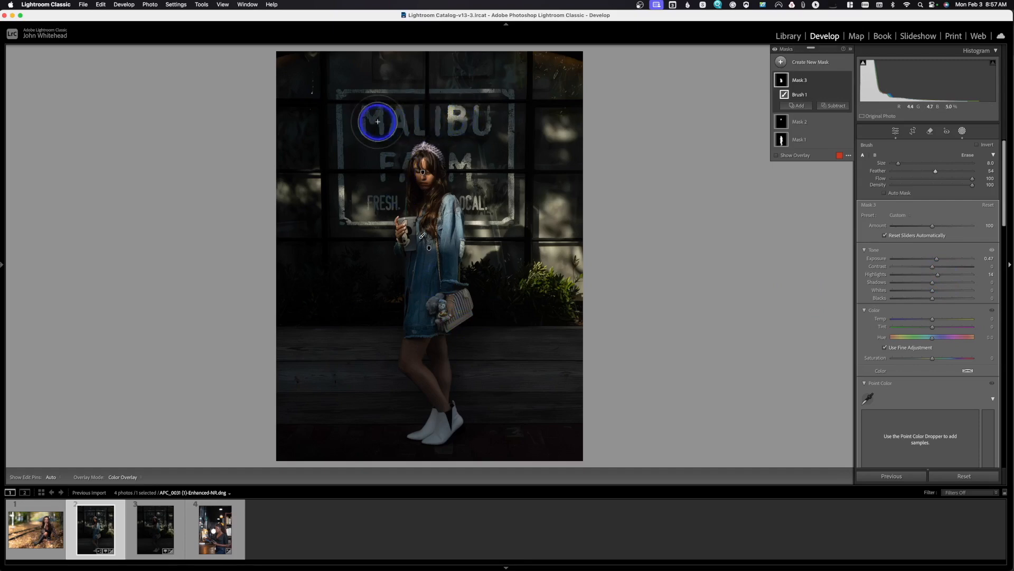
# Brush a new mask over the MALIBU FARM lettering and set its highlights to 24 and exposure to 0.60.
pyautogui.click(782, 62)
pyautogui.click(820, 135)
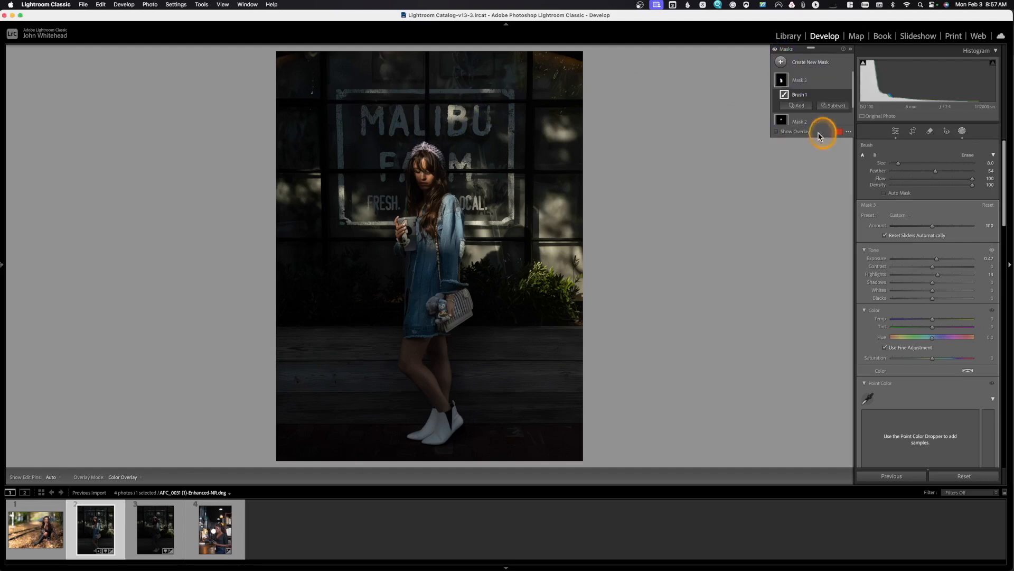
pyautogui.moveTo(400, 124); pyautogui.dragTo(420, 127)
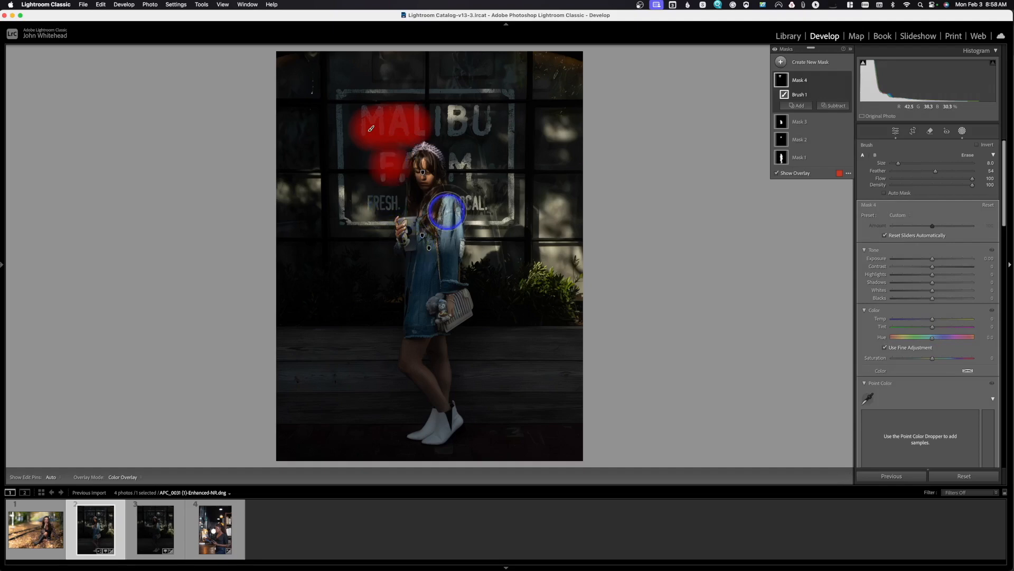
pyautogui.click(459, 148)
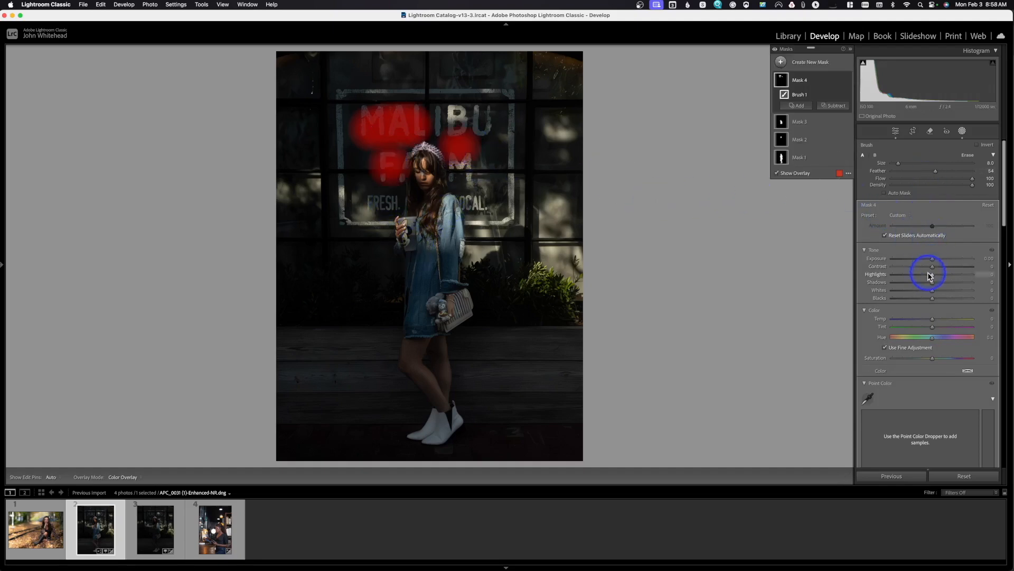
pyautogui.moveTo(934, 276)
pyautogui.mouseDown()
pyautogui.moveTo(977, 275)
pyautogui.moveTo(939, 282)
pyautogui.moveTo(944, 265)
pyautogui.moveTo(935, 261)
pyautogui.mouseUp()
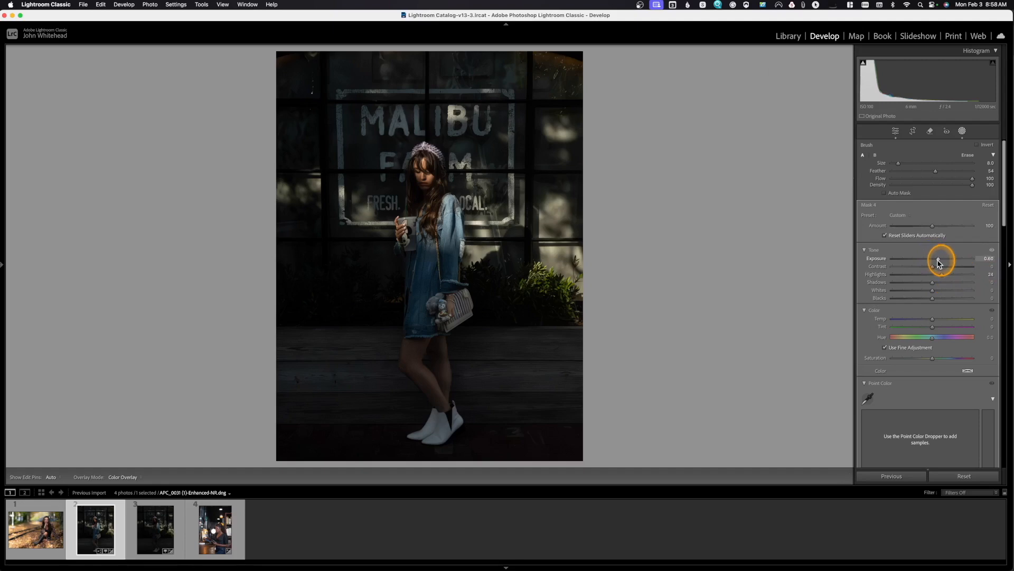
pyautogui.moveTo(939, 263); pyautogui.dragTo(938, 264)
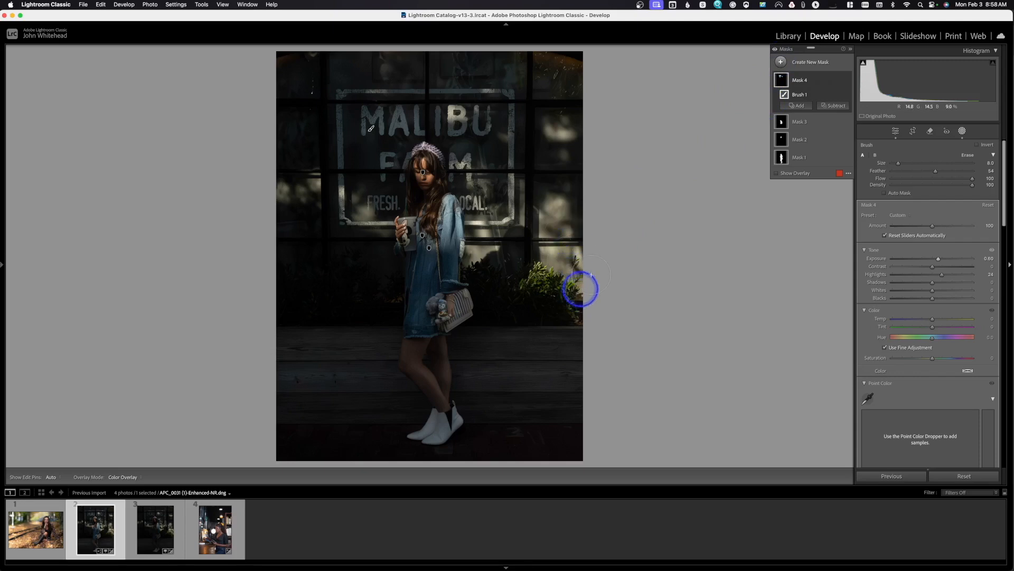
# Brush a new mask over the bright area at the photo's right edge beside the bush and lower its exposure.
pyautogui.click(782, 62)
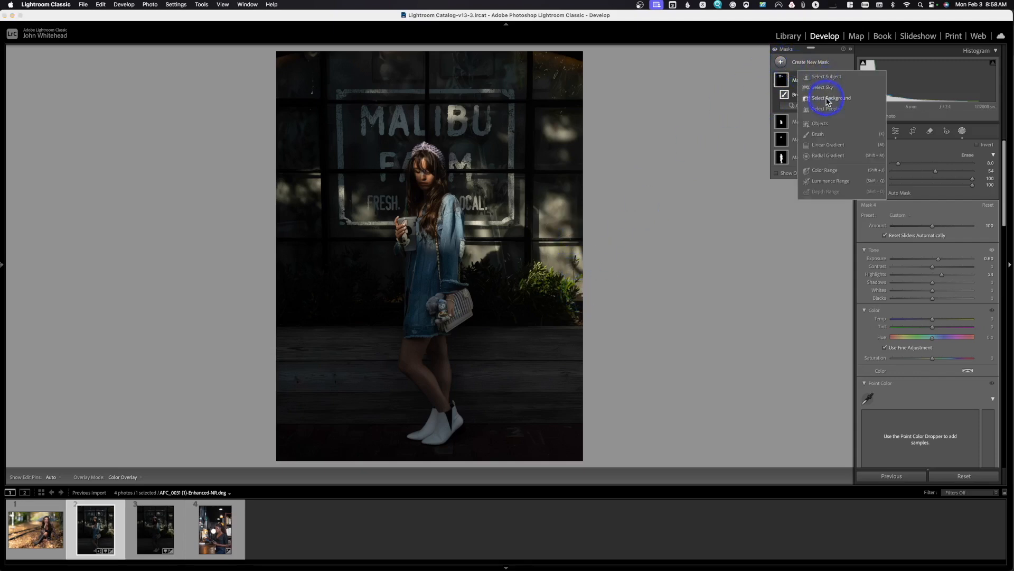
pyautogui.click(820, 135)
pyautogui.moveTo(579, 240); pyautogui.dragTo(573, 310)
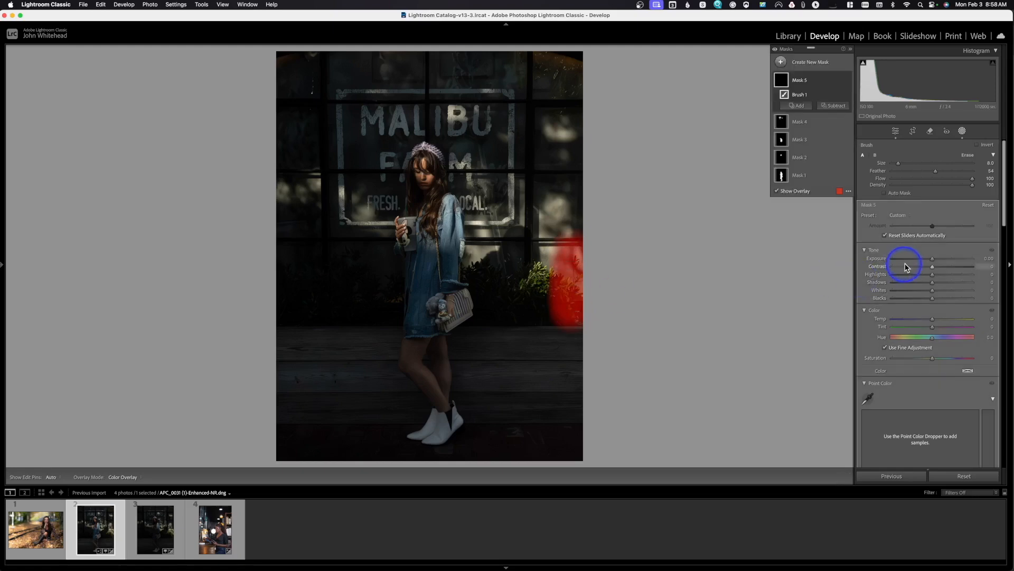
pyautogui.click(925, 260)
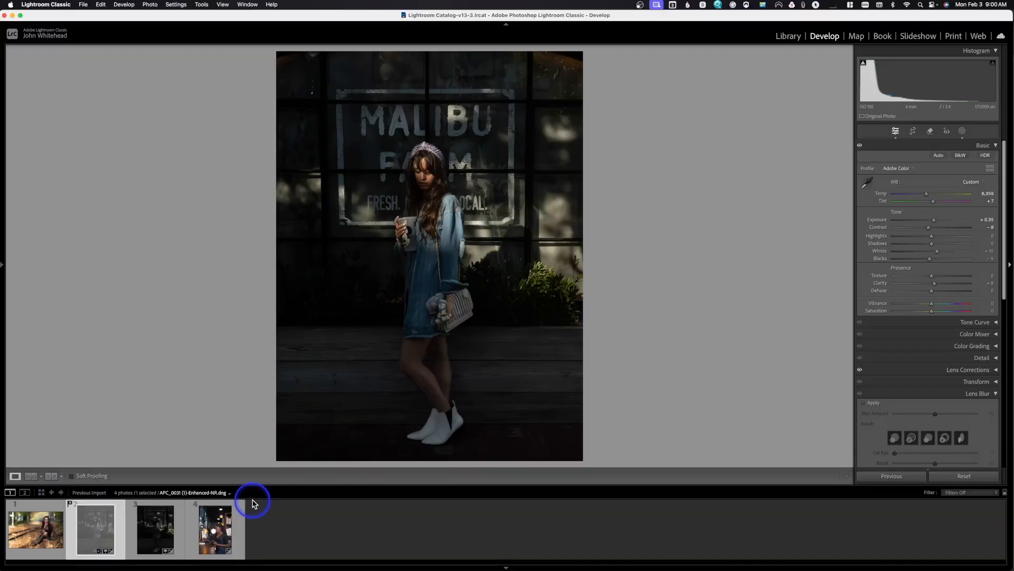
# Compare the edited photo side by side with its original and open the autumn railway-track portrait.
pyautogui.click(52, 477)
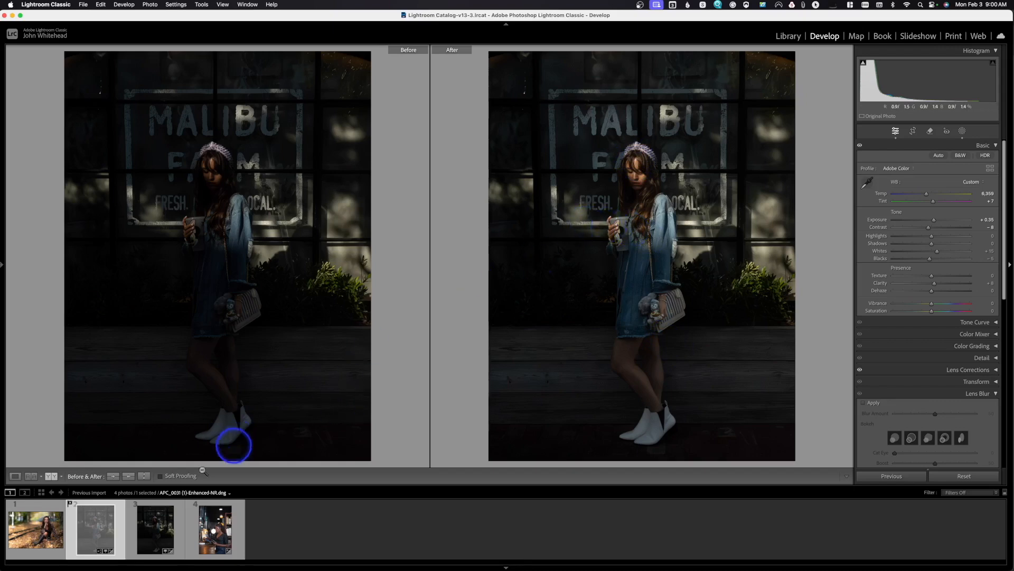
pyautogui.click(30, 540)
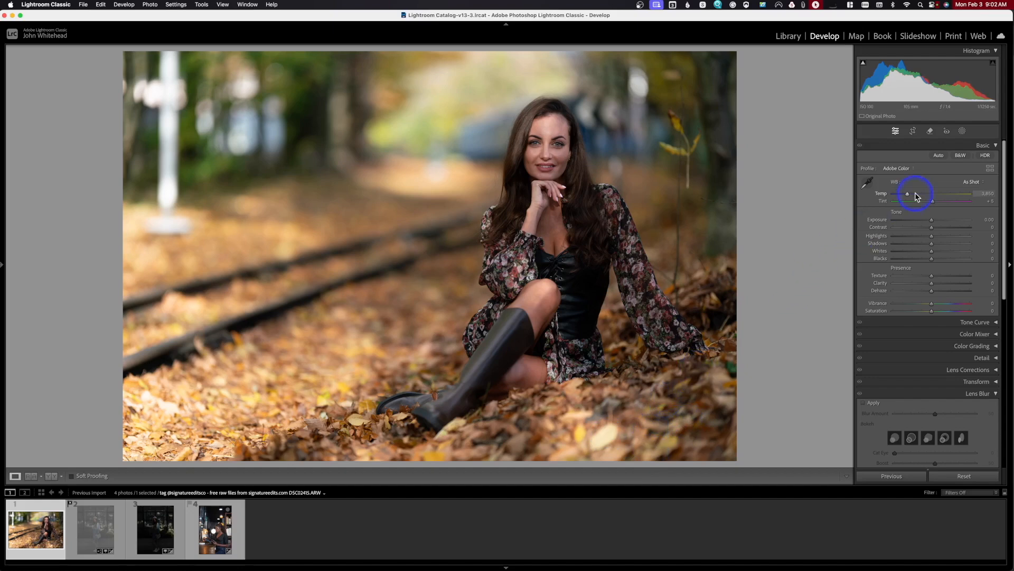
# Try the Auto white balance with a temperature of 3,730 and return to As Shot.
pyautogui.click(974, 182)
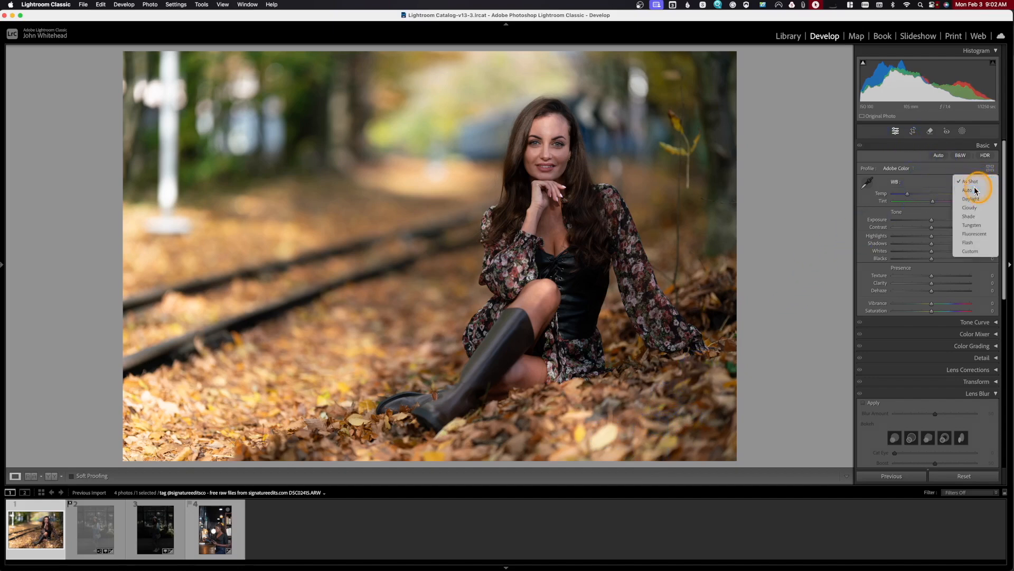
pyautogui.click(974, 190)
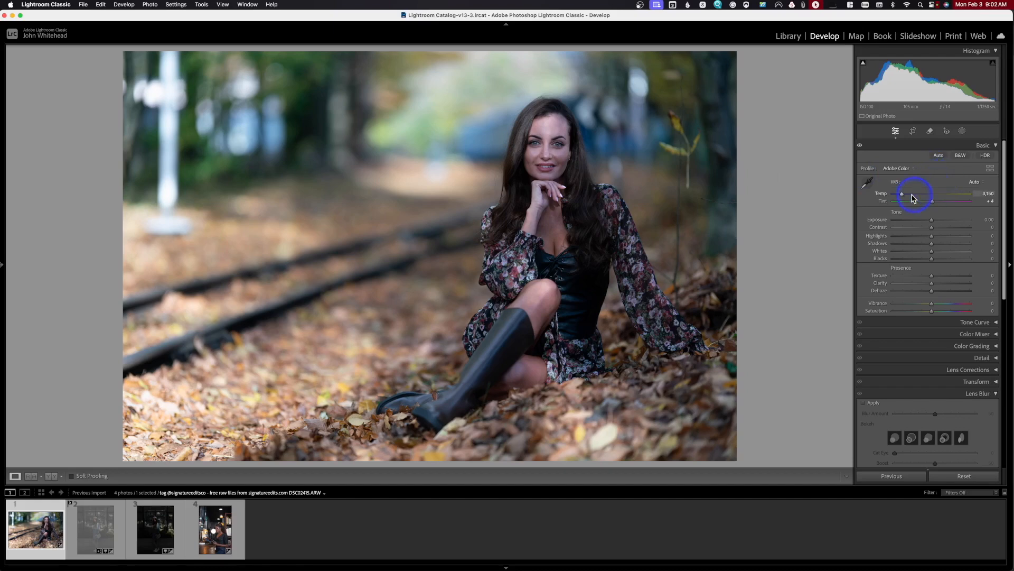
pyautogui.moveTo(902, 197); pyautogui.dragTo(908, 197)
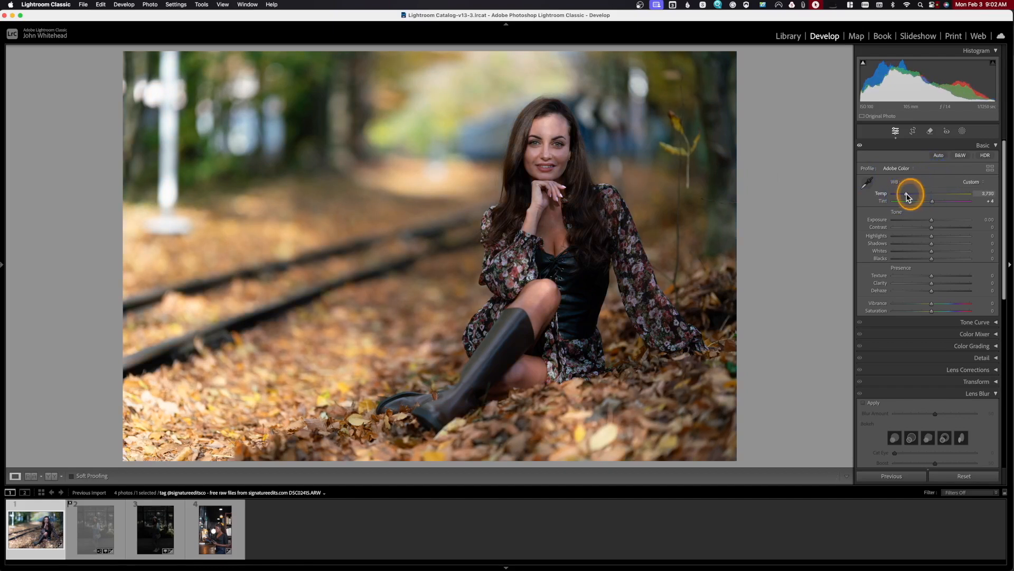
pyautogui.click(971, 182)
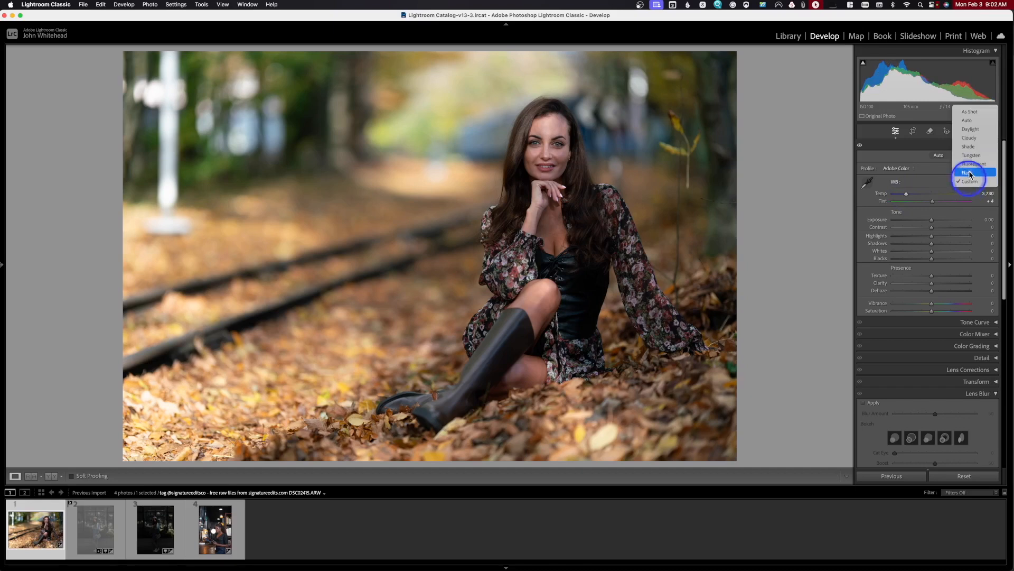
pyautogui.click(971, 113)
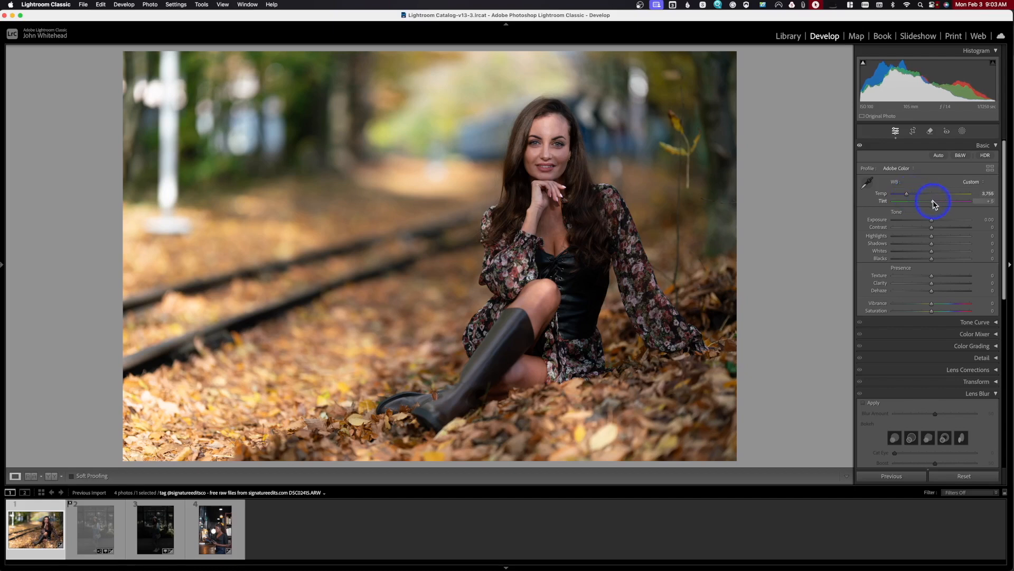
# Set the white balance to temperature 3,756 and tint -1, with contrast at -20 and shadows at +11.
pyautogui.moveTo(933, 204); pyautogui.dragTo(933, 204)
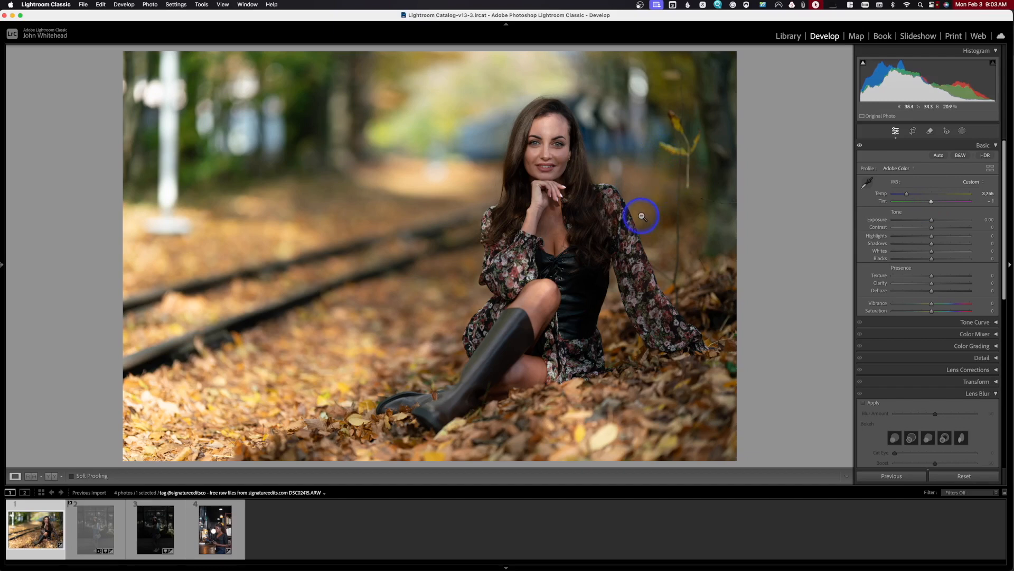
pyautogui.click(925, 227)
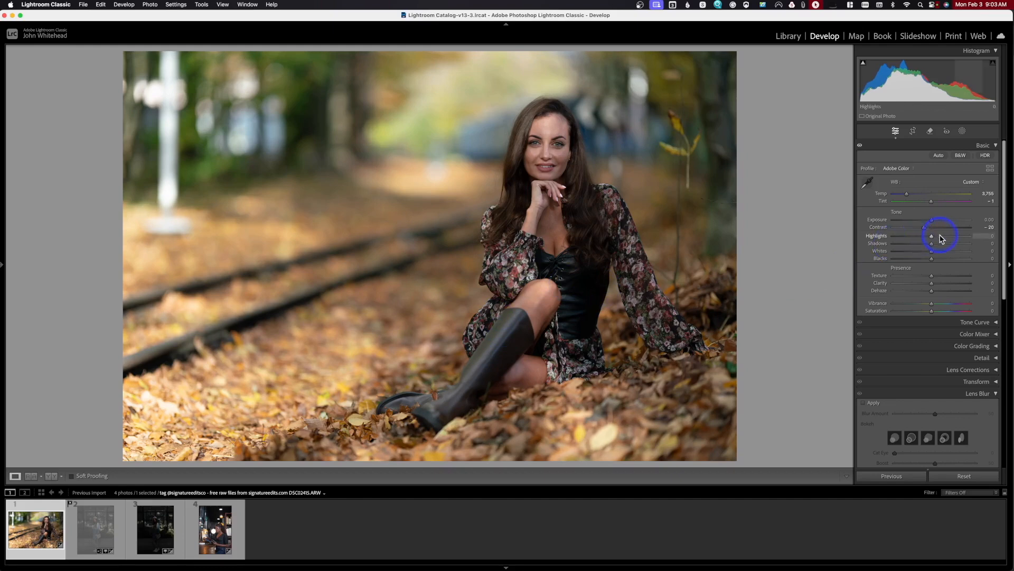
pyautogui.click(935, 244)
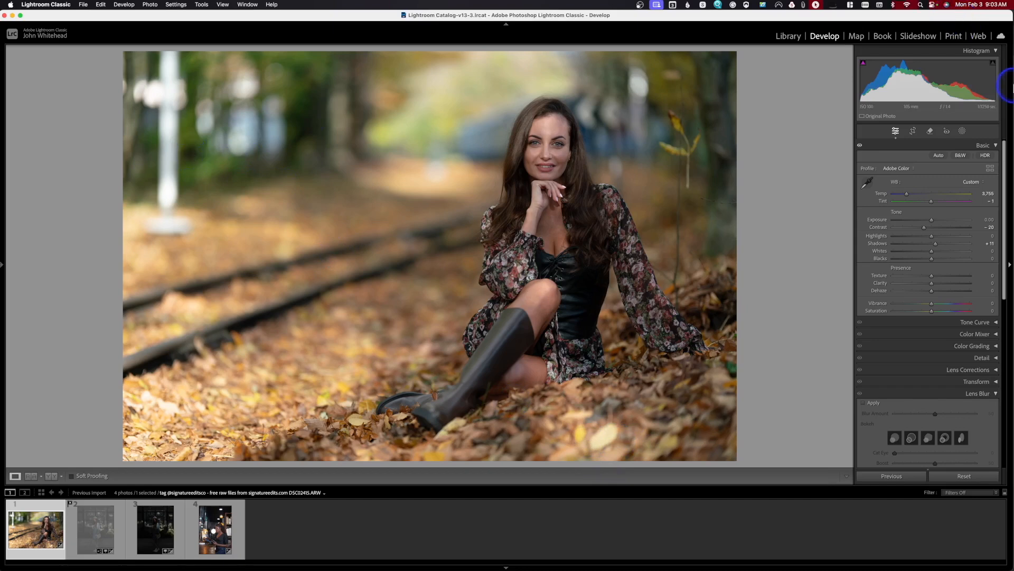
# Remove the white post beside the tracks and the bright leaves in the foreground with generative AI removal.
pyautogui.click(930, 131)
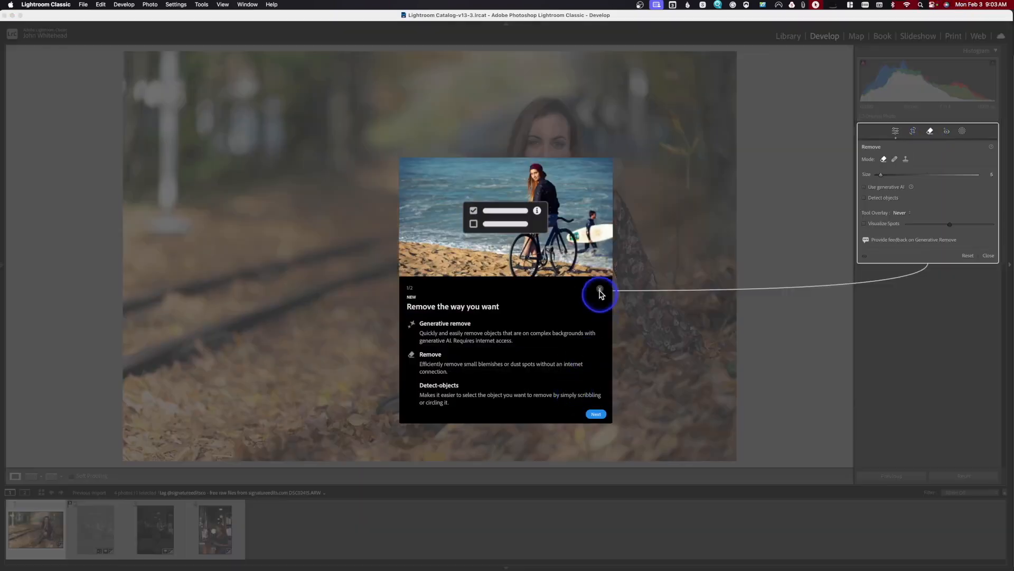
pyautogui.click(600, 291)
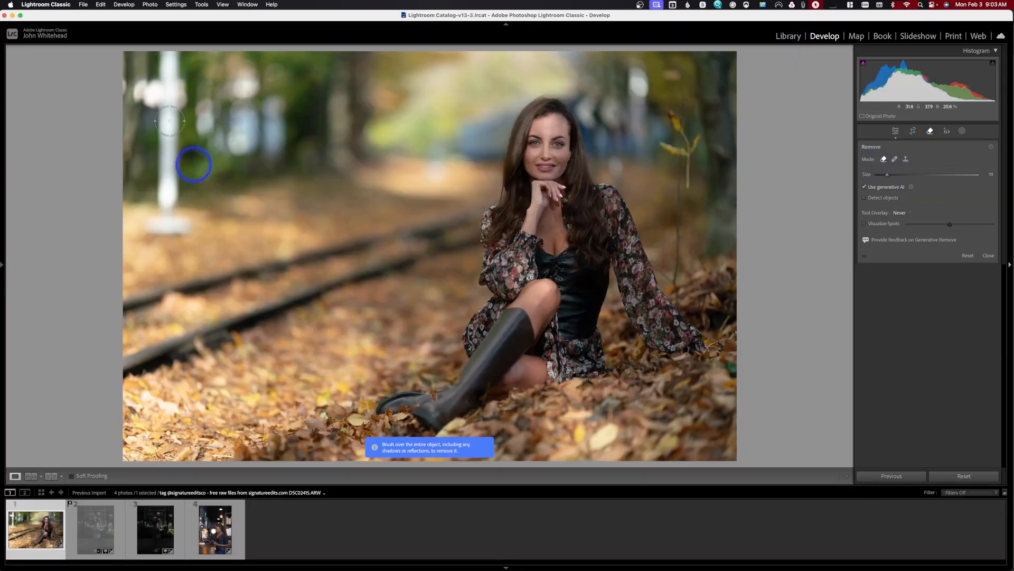
pyautogui.scroll(3, 168, 63)
pyautogui.moveTo(169, 60)
pyautogui.mouseDown()
pyautogui.moveTo(162, 91)
pyautogui.moveTo(140, 86)
pyautogui.moveTo(139, 99)
pyautogui.moveTo(173, 91)
pyautogui.moveTo(161, 221)
pyautogui.moveTo(148, 226)
pyautogui.moveTo(175, 235)
pyautogui.moveTo(180, 85)
pyautogui.mouseUp()
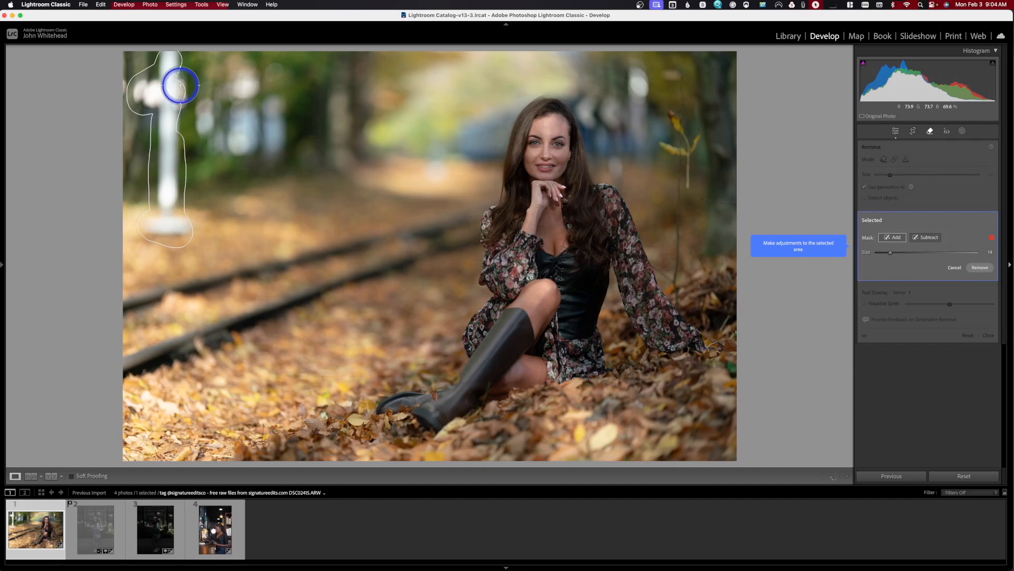
pyautogui.click(980, 267)
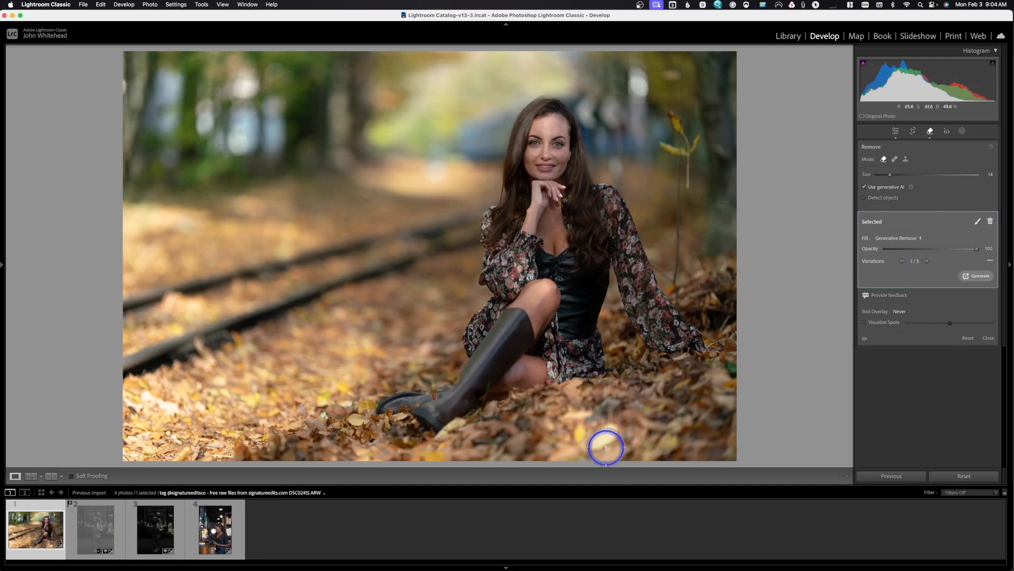
pyautogui.moveTo(612, 434)
pyautogui.mouseDown()
pyautogui.moveTo(560, 455)
pyautogui.moveTo(586, 443)
pyautogui.moveTo(598, 462)
pyautogui.moveTo(613, 447)
pyautogui.moveTo(619, 459)
pyautogui.moveTo(584, 464)
pyautogui.moveTo(589, 447)
pyautogui.moveTo(918, 315)
pyautogui.mouseUp()
pyautogui.click(983, 268)
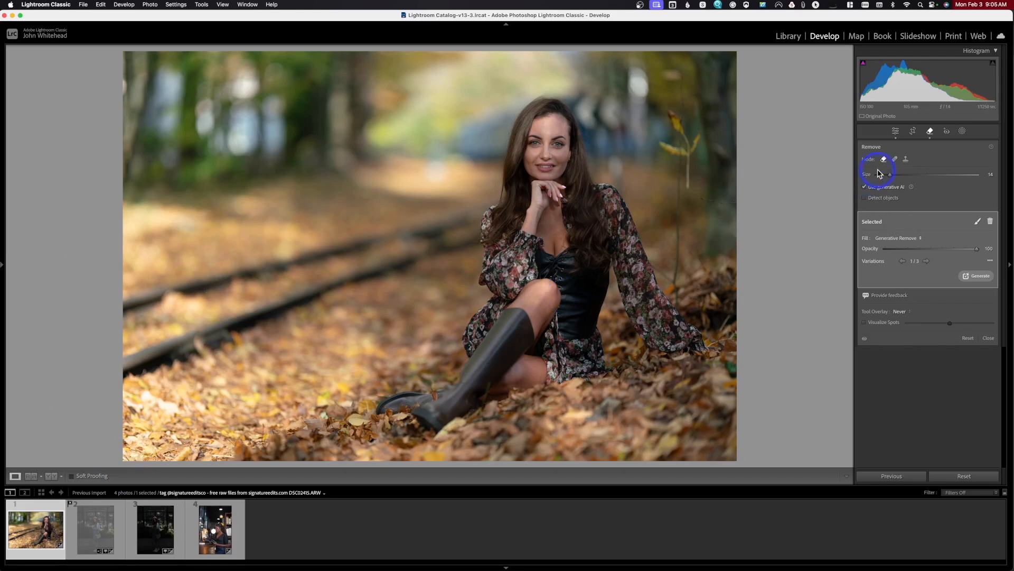
# Brush a new mask over the bright ground at the photo's left edge, with contrast -13, highlights -14 and exposure -0.83.
pyautogui.press('k')
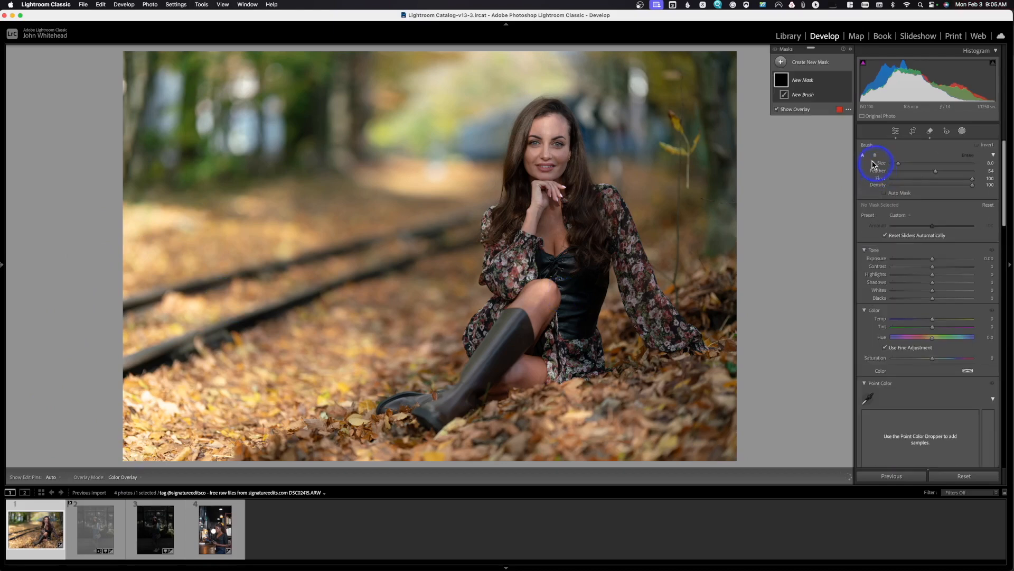
pyautogui.scroll(3, 168, 394)
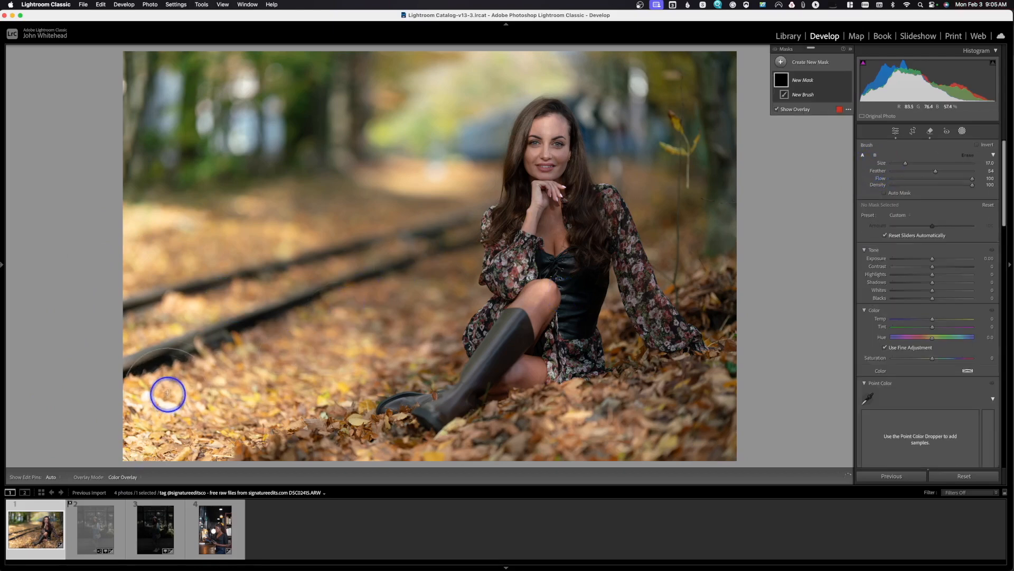
pyautogui.scroll(1, 168, 393)
pyautogui.moveTo(163, 257)
pyautogui.mouseDown()
pyautogui.moveTo(159, 411)
pyautogui.moveTo(185, 426)
pyautogui.moveTo(254, 413)
pyautogui.mouseUp()
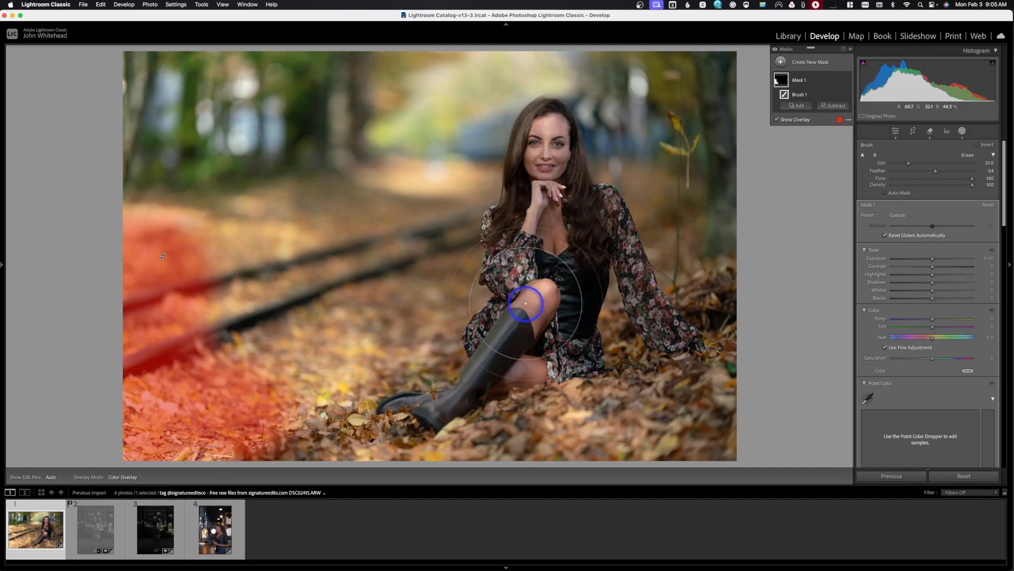
pyautogui.click(927, 265)
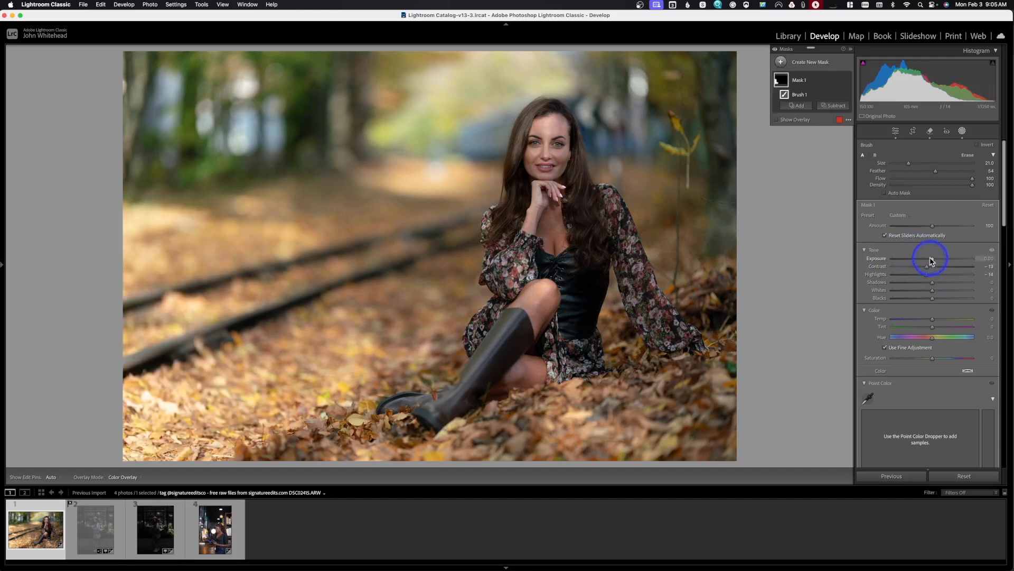
pyautogui.moveTo(928, 260); pyautogui.dragTo(922, 261)
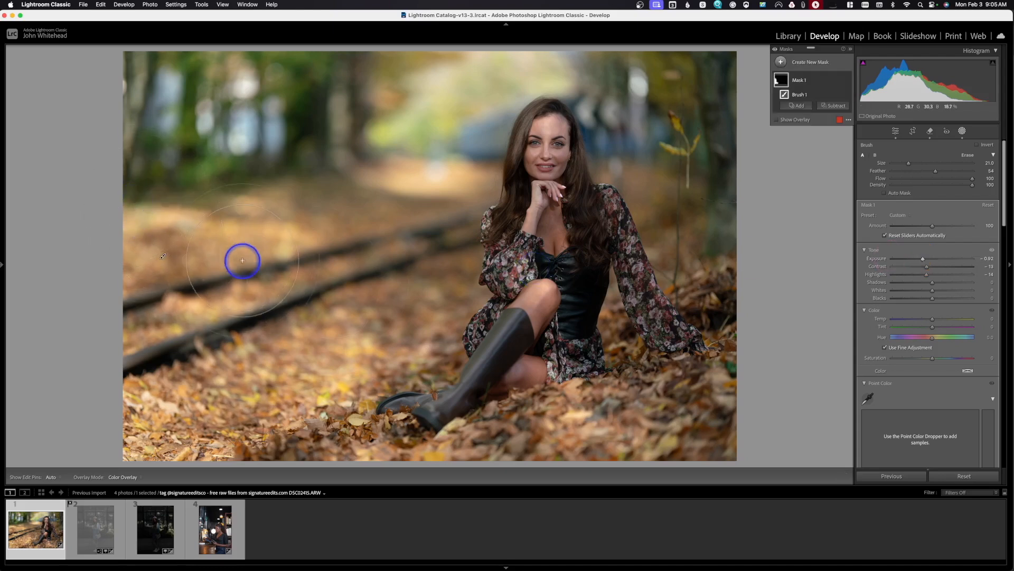
# Extend the darkening mask with a size 17 brush over the bright leaves in front of the boots and along the lower edge.
pyautogui.press('[')
pyautogui.press('[')
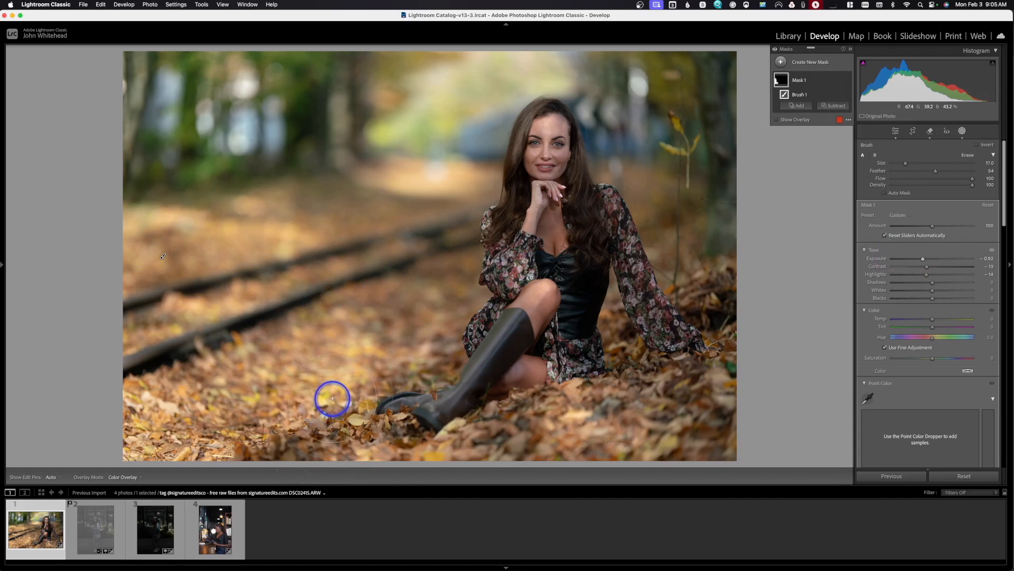
pyautogui.click(342, 384)
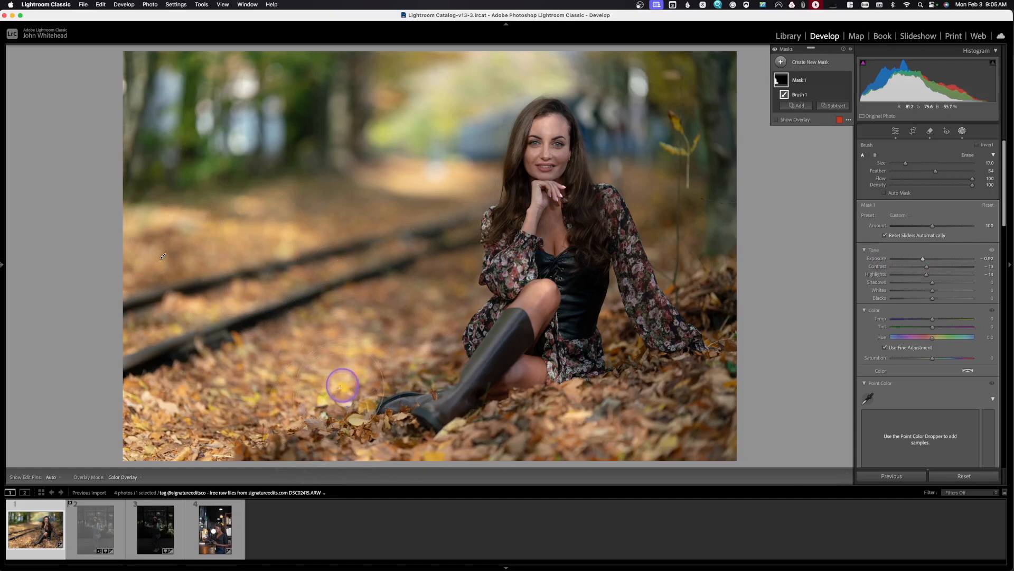
pyautogui.moveTo(435, 469); pyautogui.dragTo(382, 475)
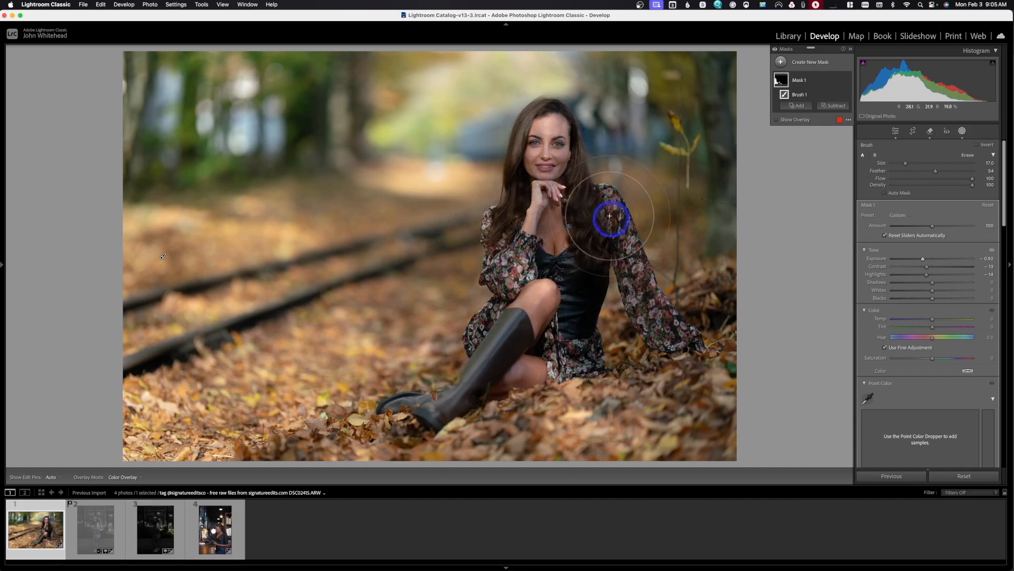
# Brush a new mask over the woman's face, hair, hand, torso and sleeves using progressively smaller brushes.
pyautogui.scroll(-1, 554, 173)
pyautogui.scroll(-5, 554, 171)
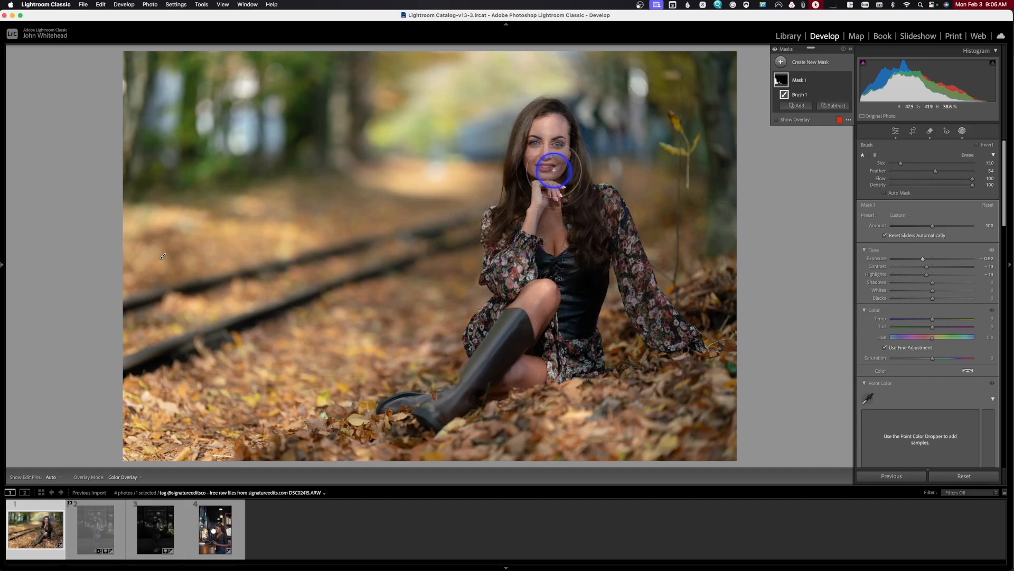
pyautogui.hotkey('shift', 'k')
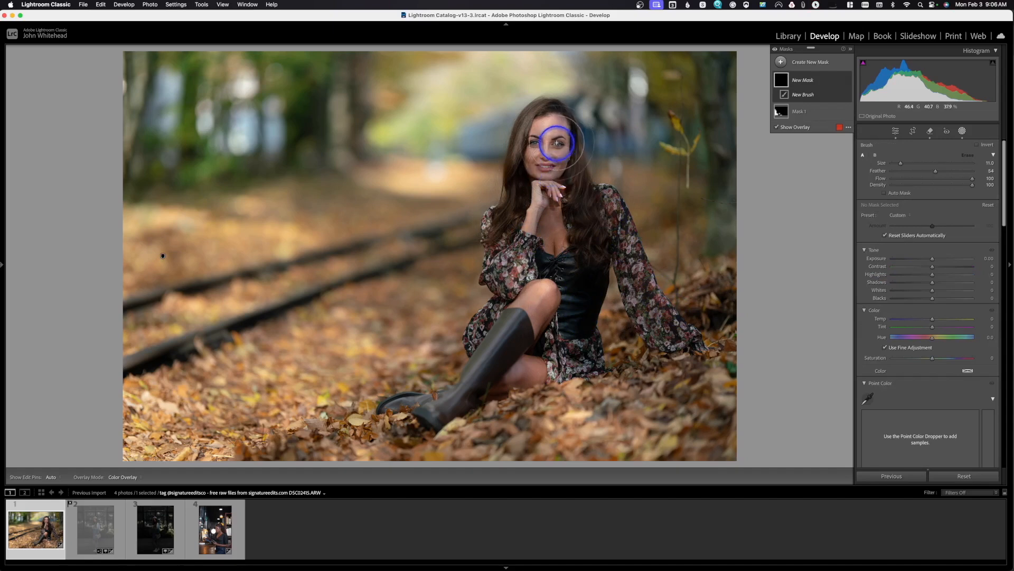
pyautogui.moveTo(549, 134)
pyautogui.mouseDown()
pyautogui.moveTo(514, 259)
pyautogui.moveTo(570, 236)
pyautogui.moveTo(588, 253)
pyautogui.moveTo(593, 283)
pyautogui.moveTo(585, 332)
pyautogui.mouseUp()
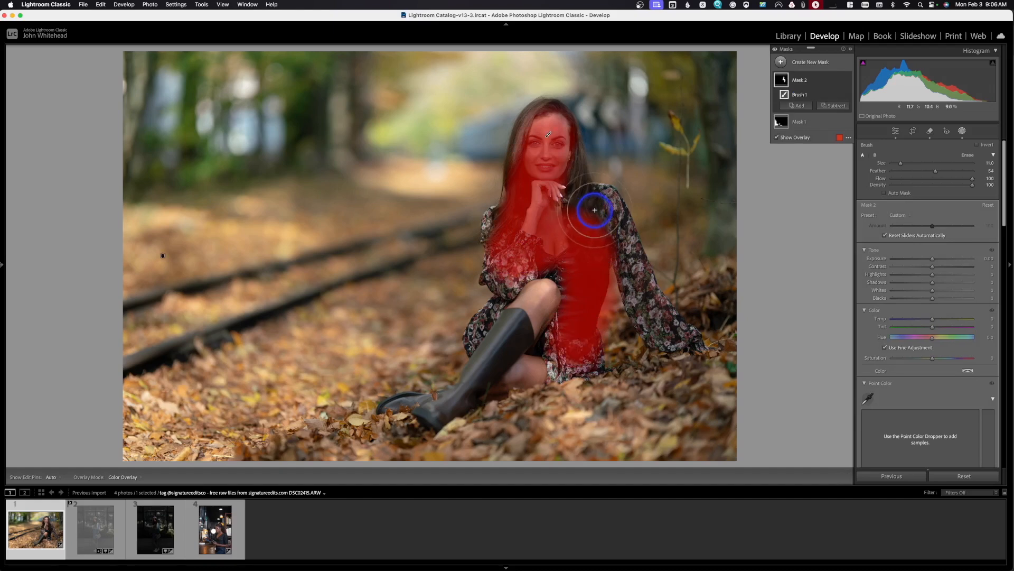
pyautogui.scroll(-5, 595, 211)
pyautogui.moveTo(591, 208)
pyautogui.mouseDown()
pyautogui.moveTo(623, 227)
pyautogui.moveTo(631, 278)
pyautogui.moveTo(676, 340)
pyautogui.moveTo(630, 229)
pyautogui.moveTo(612, 200)
pyautogui.moveTo(587, 194)
pyautogui.moveTo(557, 125)
pyautogui.mouseUp()
pyautogui.moveTo(551, 119); pyautogui.dragTo(515, 167)
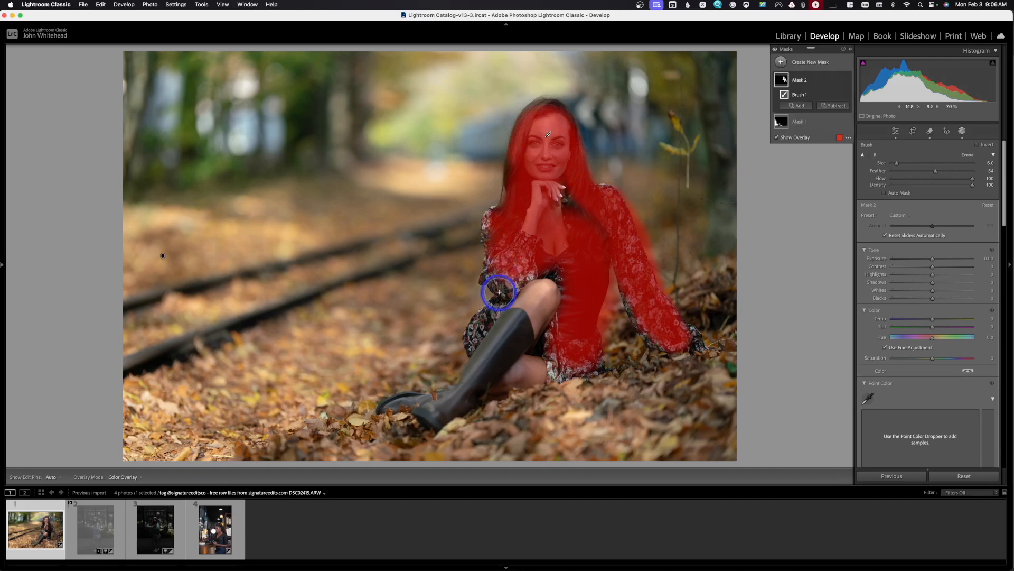
pyautogui.moveTo(557, 261)
pyautogui.mouseDown()
pyautogui.moveTo(571, 276)
pyautogui.moveTo(561, 358)
pyautogui.mouseUp()
pyautogui.moveTo(600, 230); pyautogui.dragTo(611, 186)
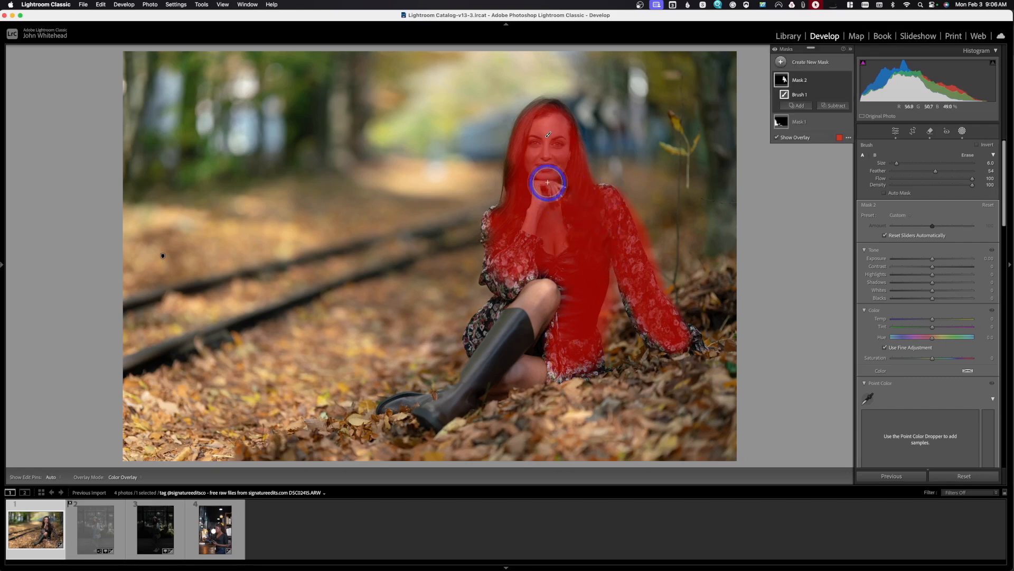
pyautogui.moveTo(547, 187); pyautogui.dragTo(560, 201)
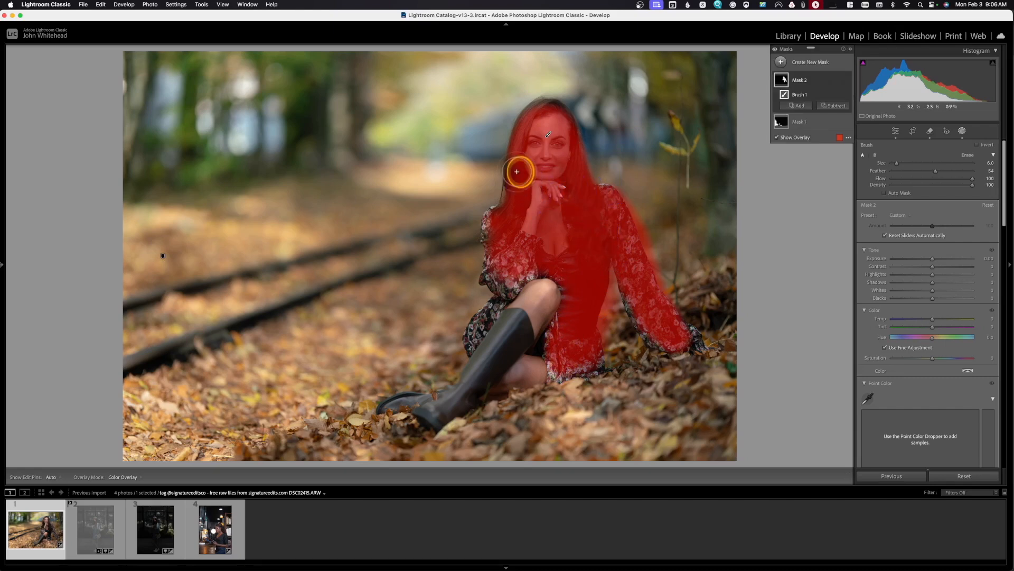
pyautogui.moveTo(521, 169); pyautogui.dragTo(524, 175)
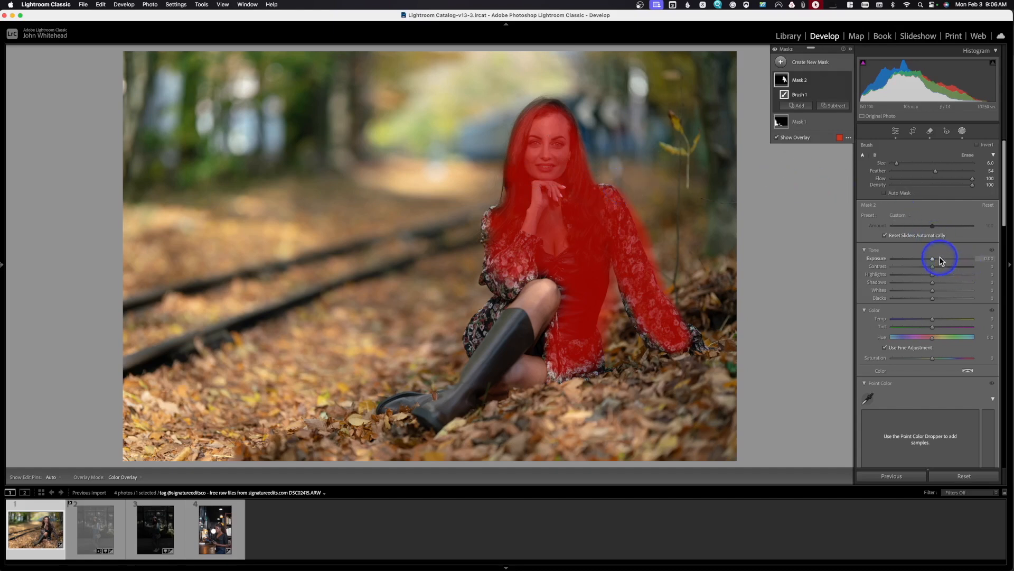
# Raise the subject mask's exposure to 0.51 and extend the mask over the top of her hair.
pyautogui.moveTo(937, 259); pyautogui.dragTo(938, 260)
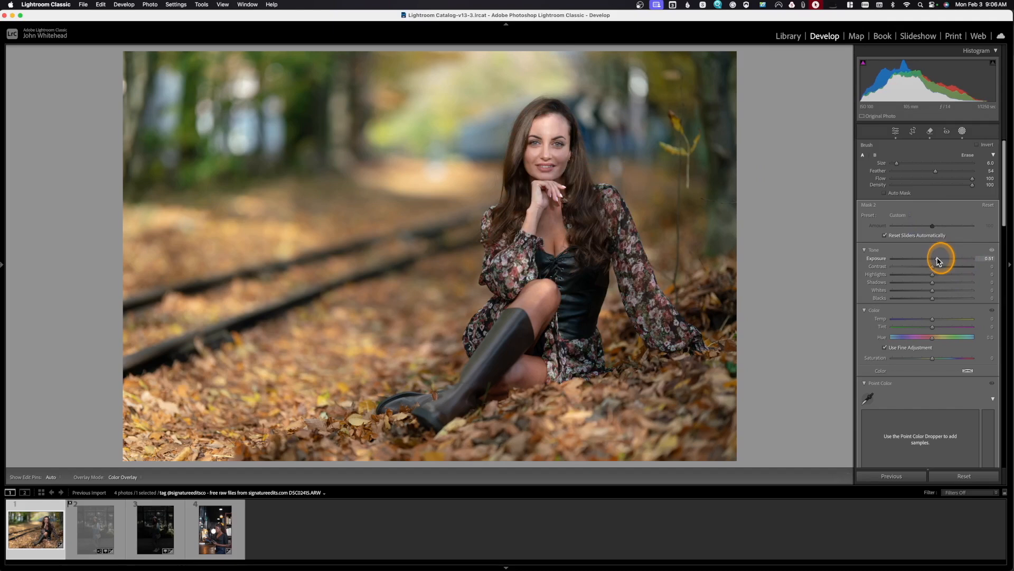
pyautogui.moveTo(939, 260); pyautogui.dragTo(938, 260)
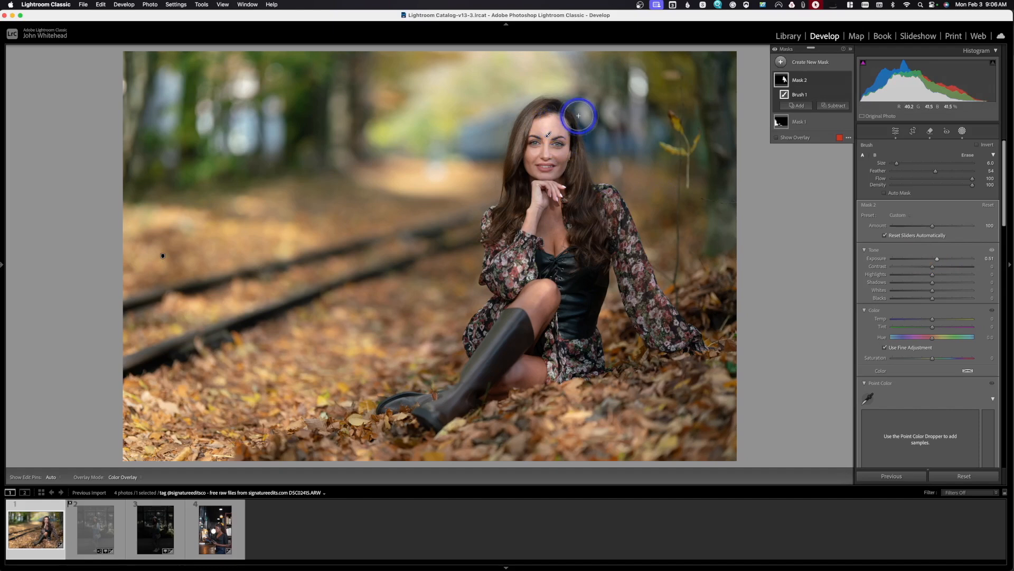
pyautogui.moveTo(578, 116)
pyautogui.mouseDown()
pyautogui.moveTo(548, 121)
pyautogui.moveTo(629, 113)
pyautogui.moveTo(518, 103)
pyautogui.moveTo(552, 122)
pyautogui.mouseUp()
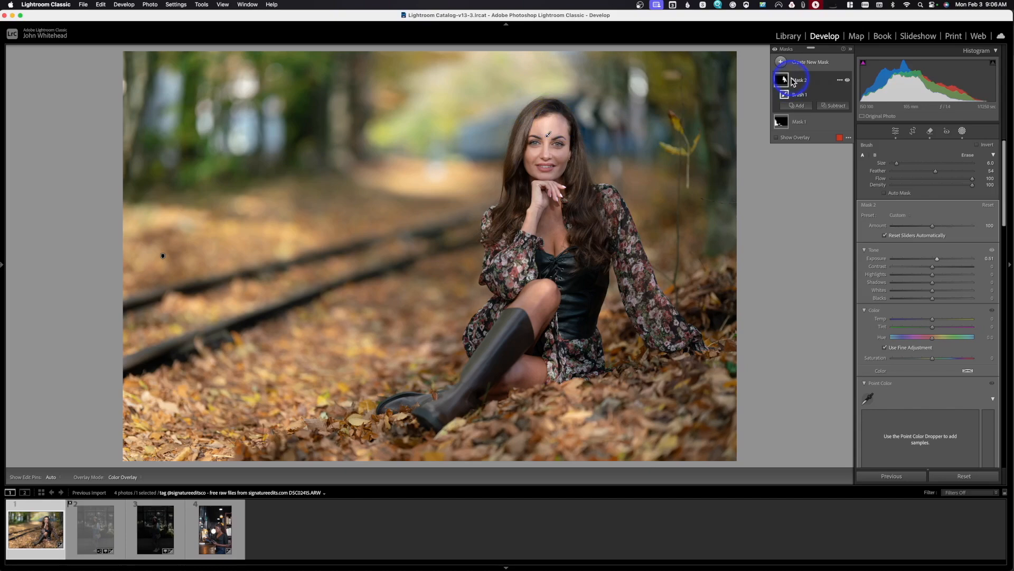
# Subtract from the subject mask over the forehead with a brush at flow 6, and compare the photo side by side with its original.
pyautogui.click(835, 107)
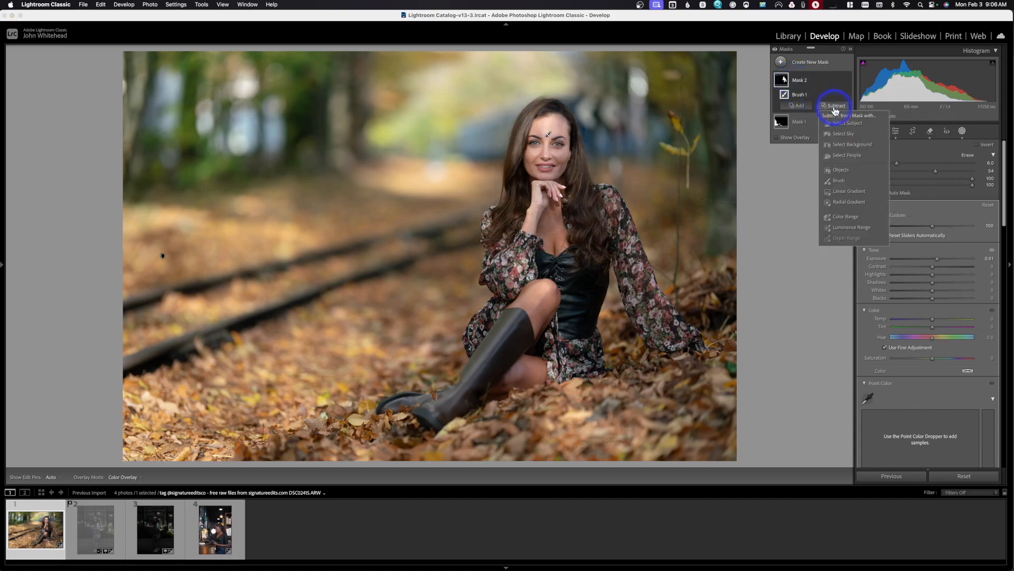
pyautogui.click(839, 180)
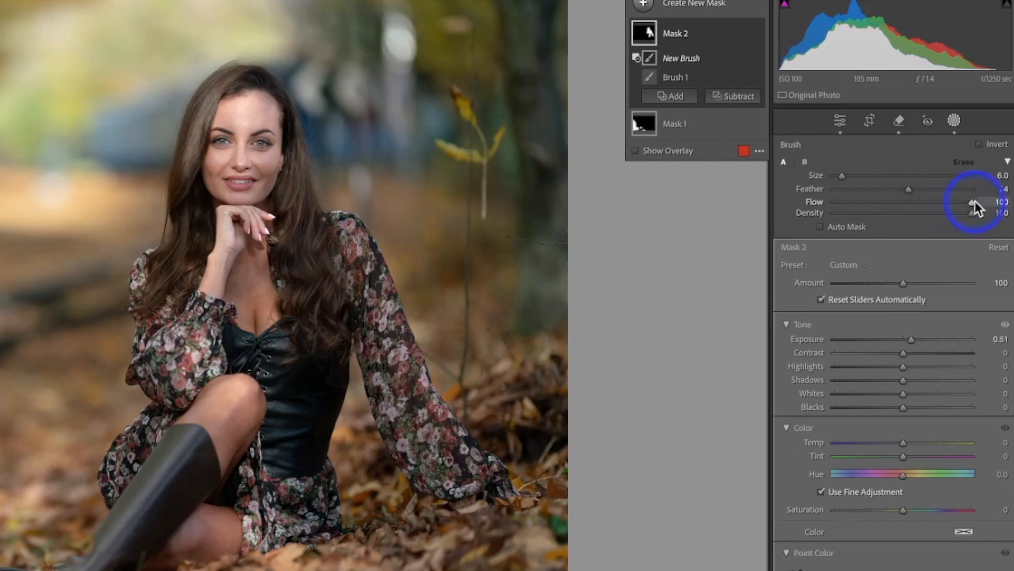
pyautogui.moveTo(973, 202); pyautogui.dragTo(883, 205)
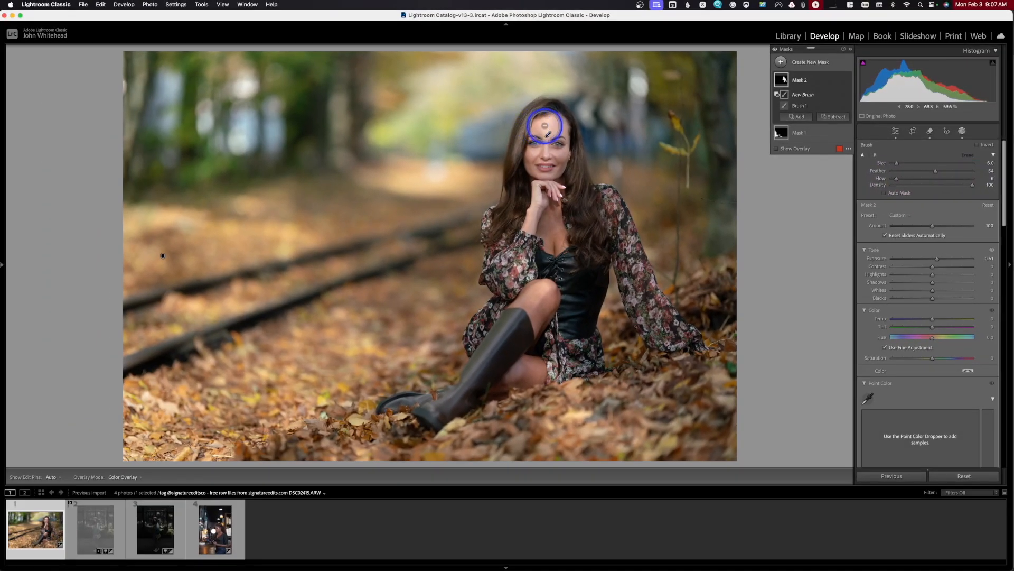
pyautogui.moveTo(545, 127)
pyautogui.mouseDown()
pyautogui.moveTo(564, 127)
pyautogui.moveTo(528, 132)
pyautogui.mouseUp()
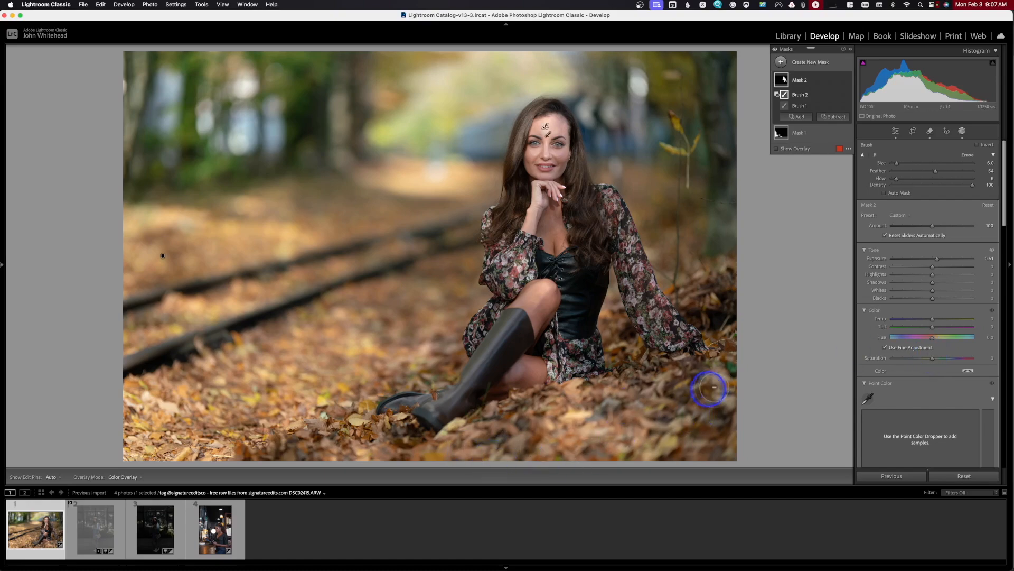
pyautogui.press('y')
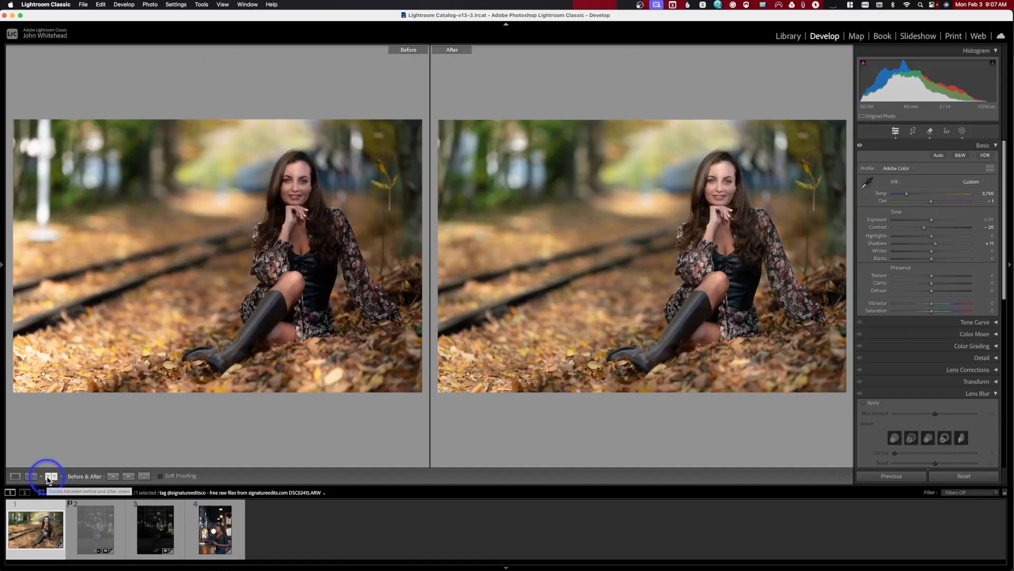